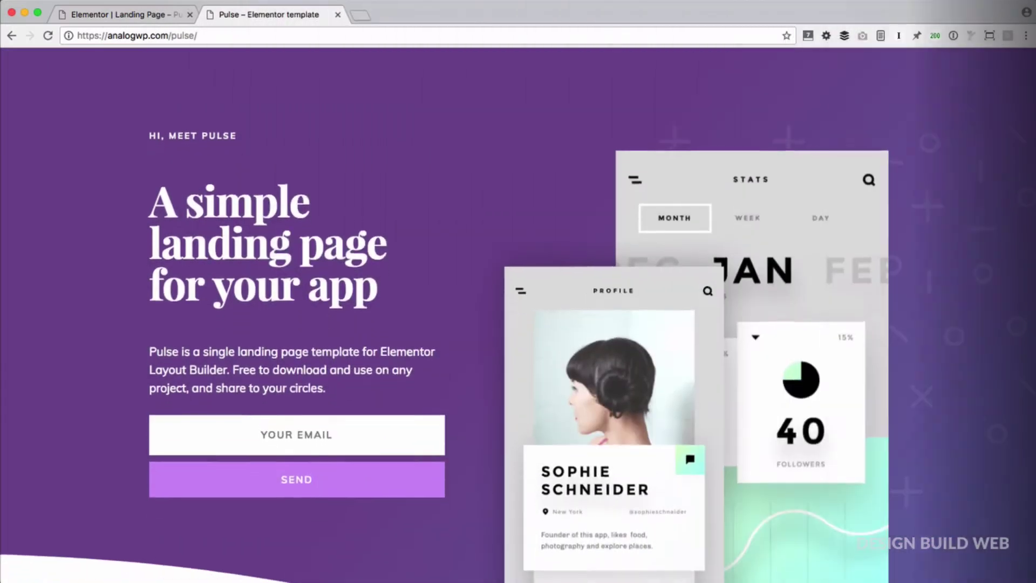
- Add a new empty 50/50 two-column section below the purple hero
scroll(518, 291, down, 7)
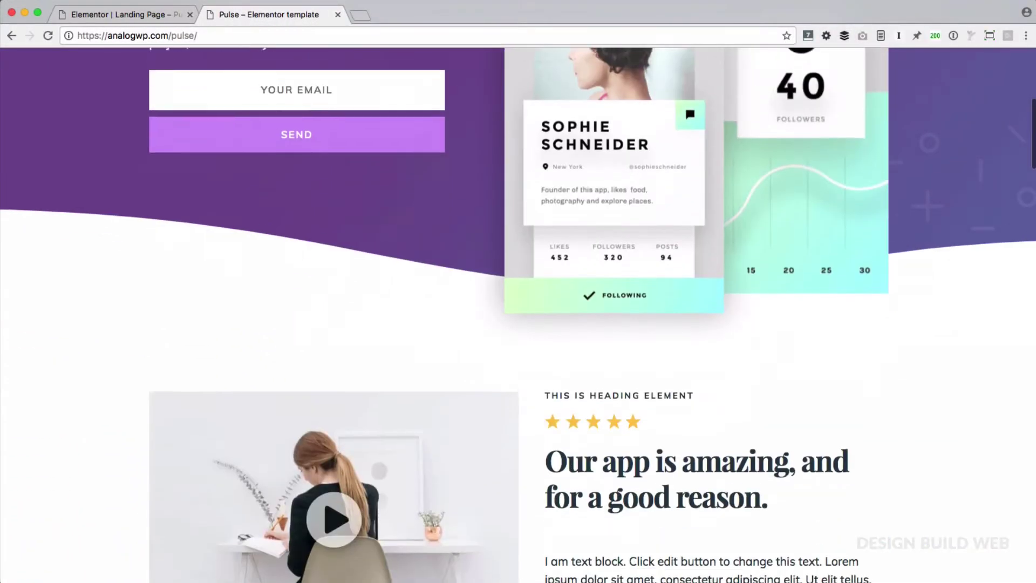
scroll(518, 291, down, 9)
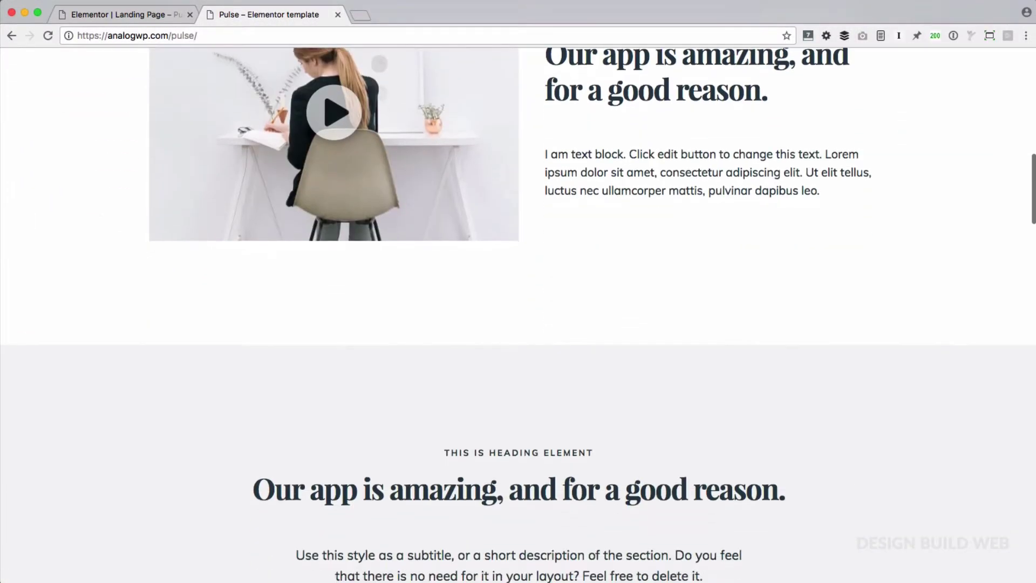
scroll(518, 292, up, 9)
scroll(518, 291, down, 1)
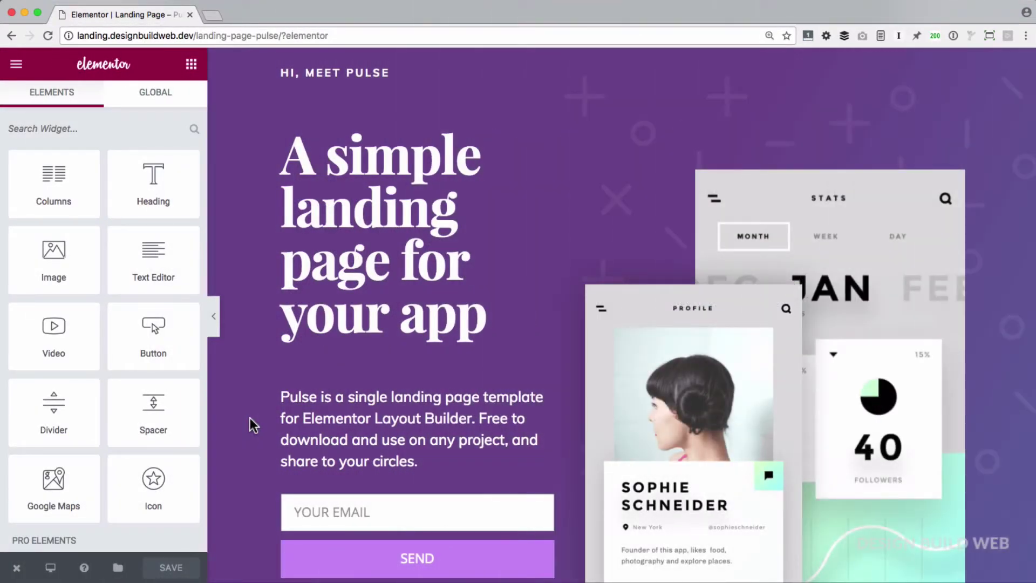
scroll(250, 416, down, 7)
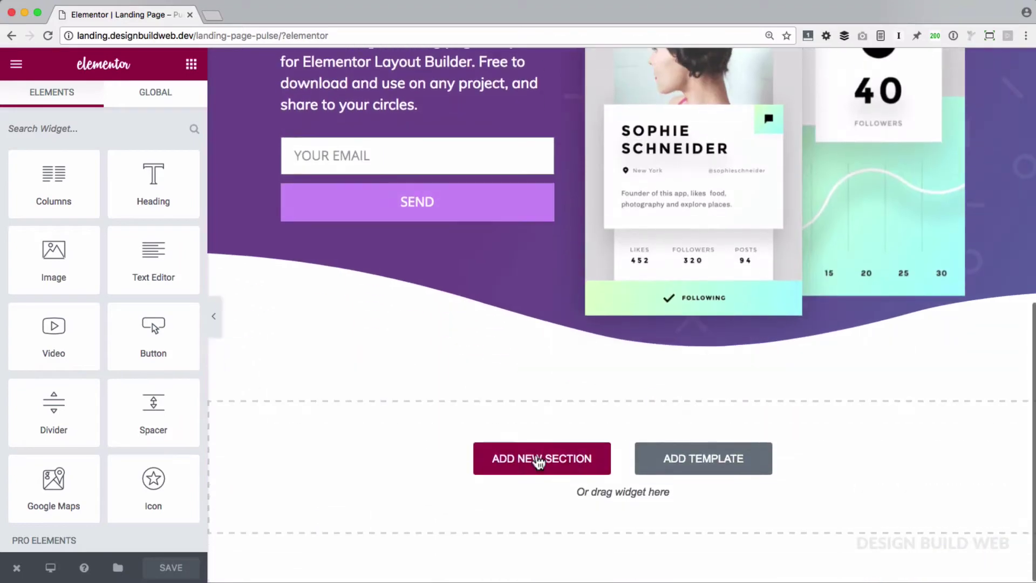
click(539, 461)
scroll(539, 462, down, 2)
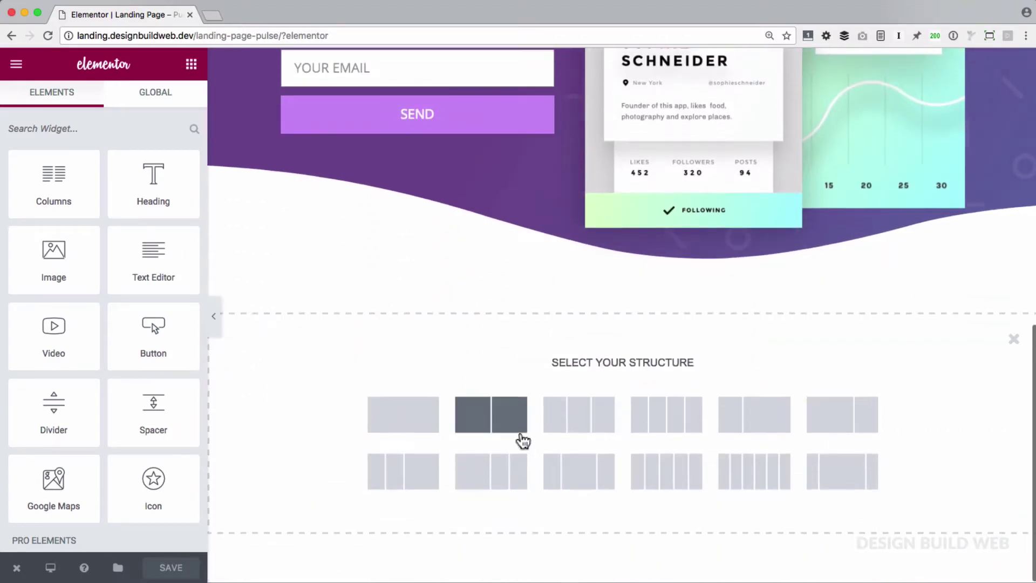
click(488, 418)
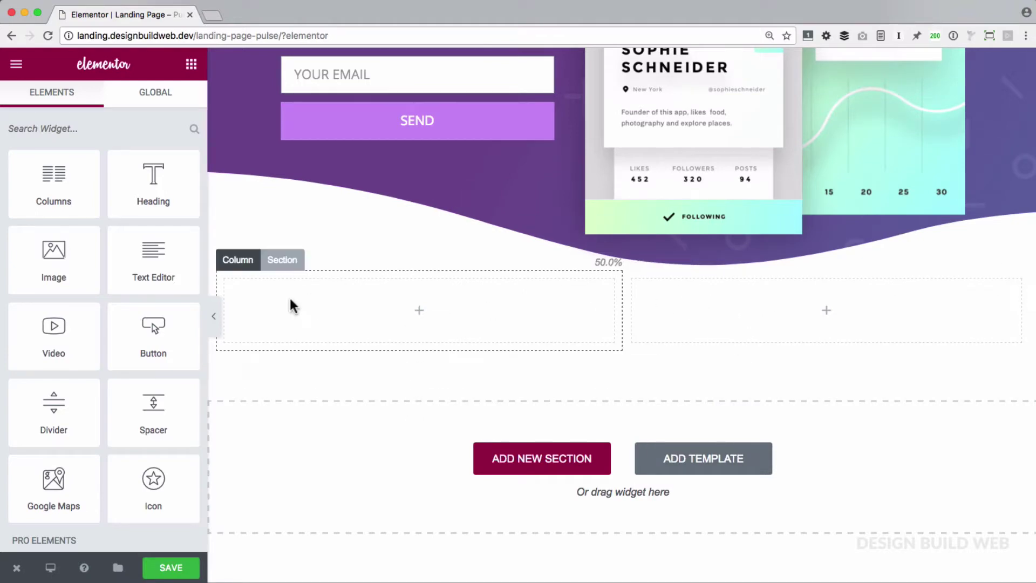
- Set the section's desktop padding to 160/80/160/80 with sides unlinked
click(286, 260)
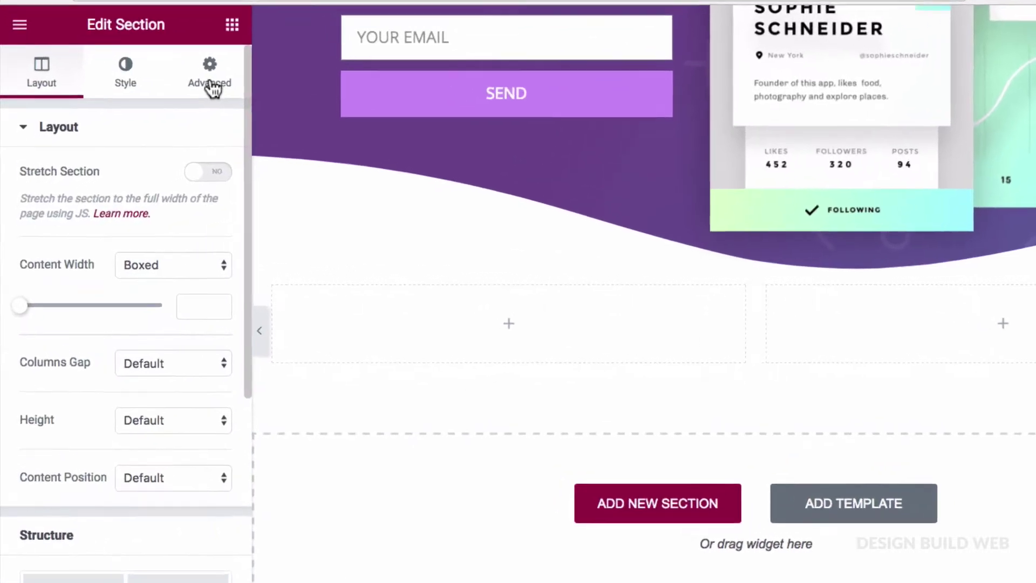
click(212, 86)
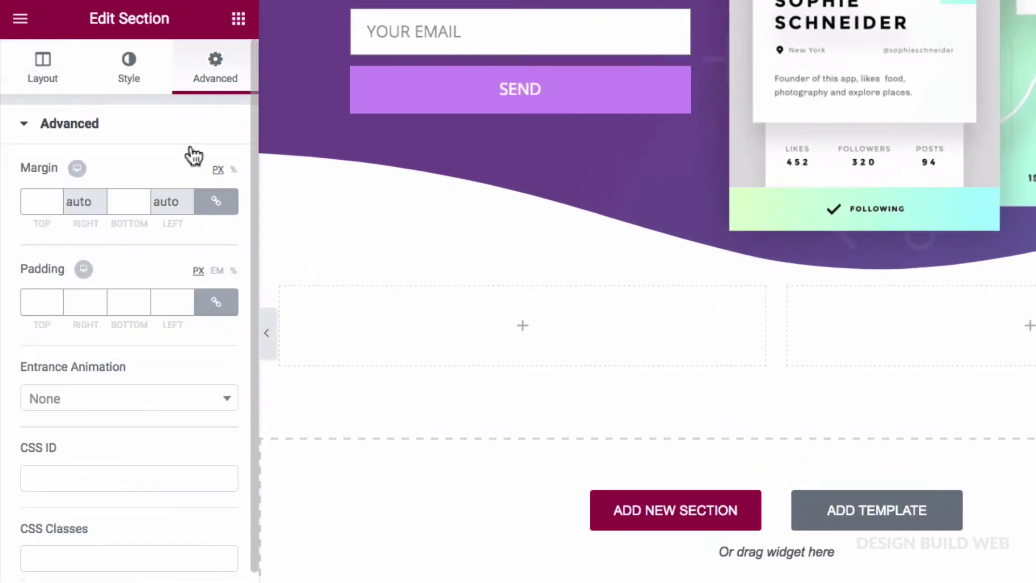
click(216, 302)
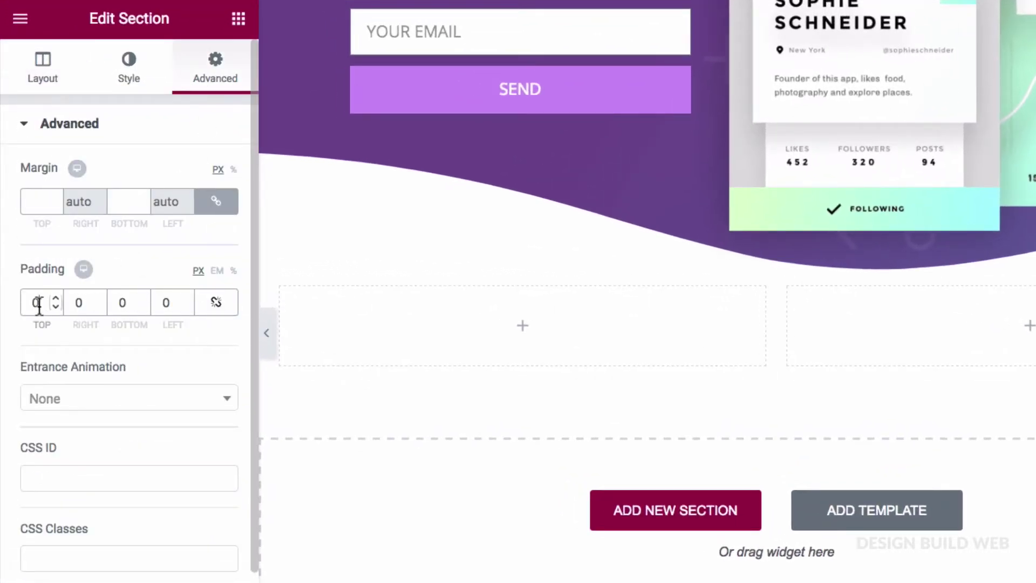
text(160)
key(Tab)
text(80)
key(Tab)
key(Tab)
text(80)
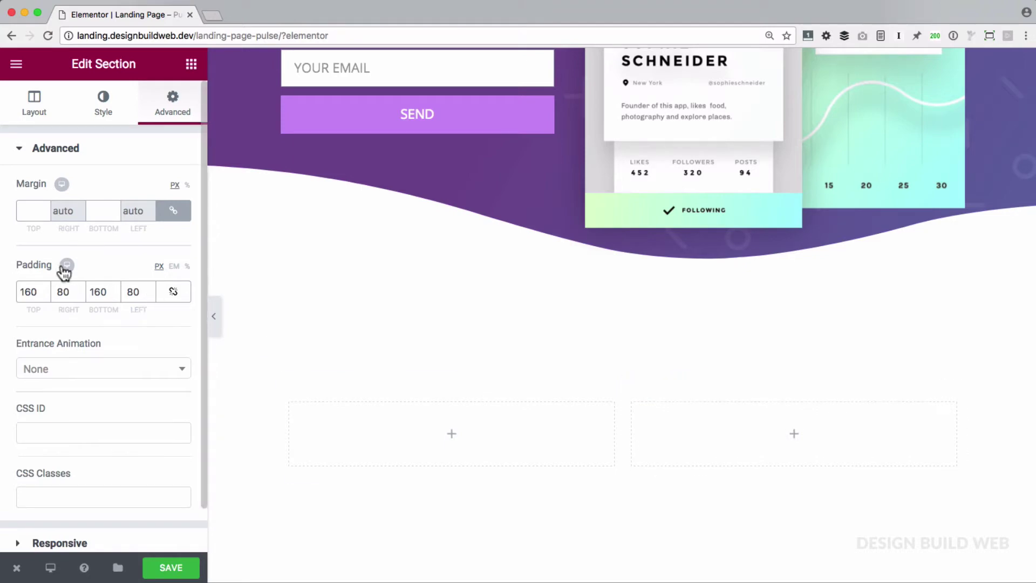
- Set the section's tablet padding to 80/40/80/40
click(85, 266)
click(174, 296)
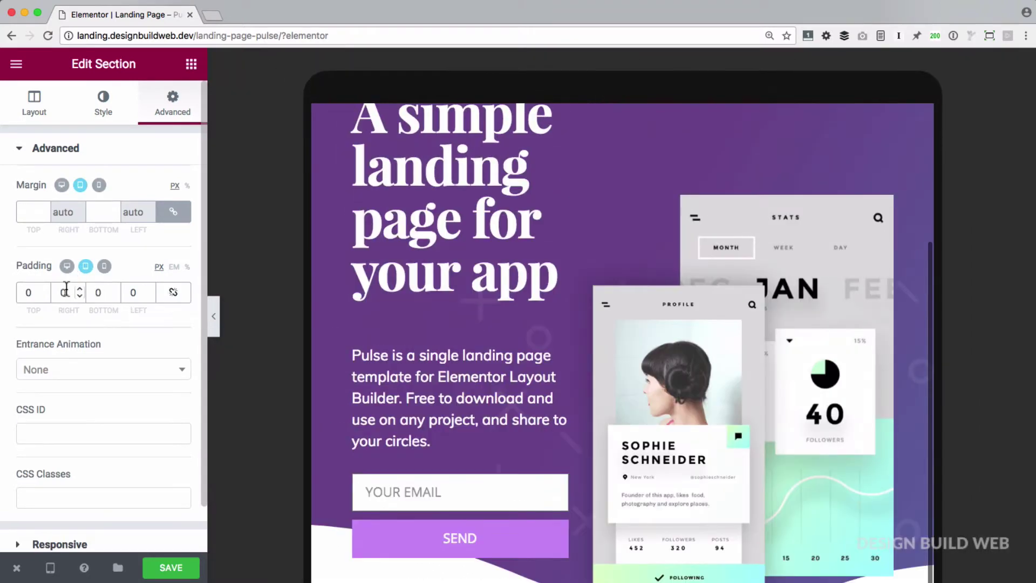
text(80)
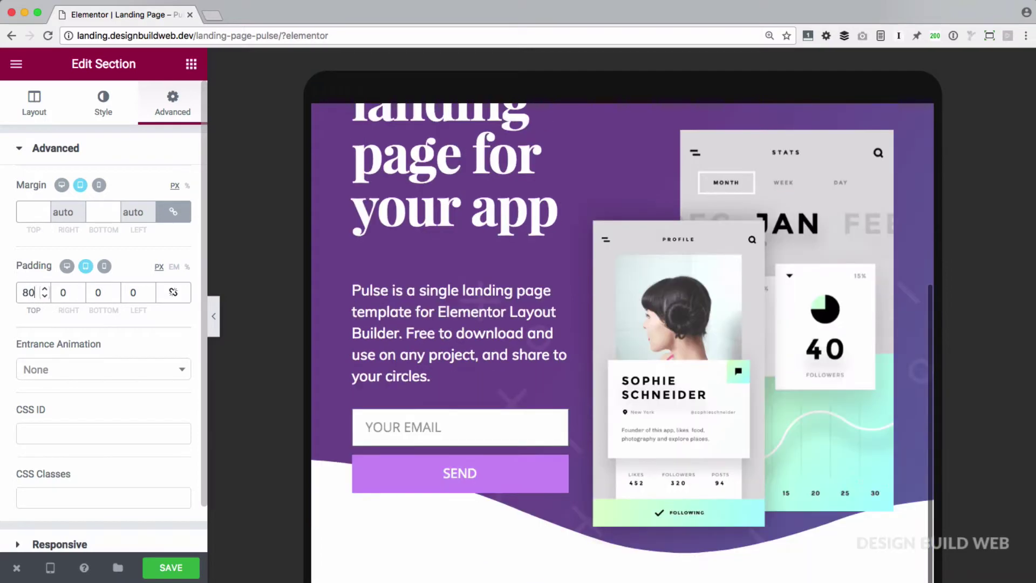
key(Tab)
text(40)
key(Tab)
text(80)
key(Tab)
text(40)
- Set the mobile padding to 40/20/40/20, then return to the desktop view
click(104, 267)
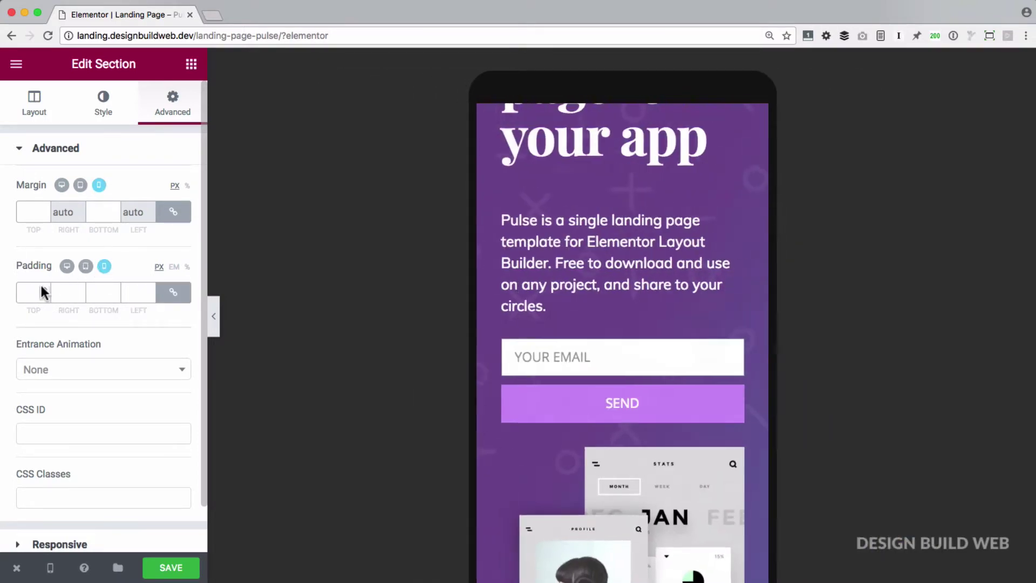
click(30, 293)
text(40)
key(Tab)
text(20)
key(Tab)
text(40)
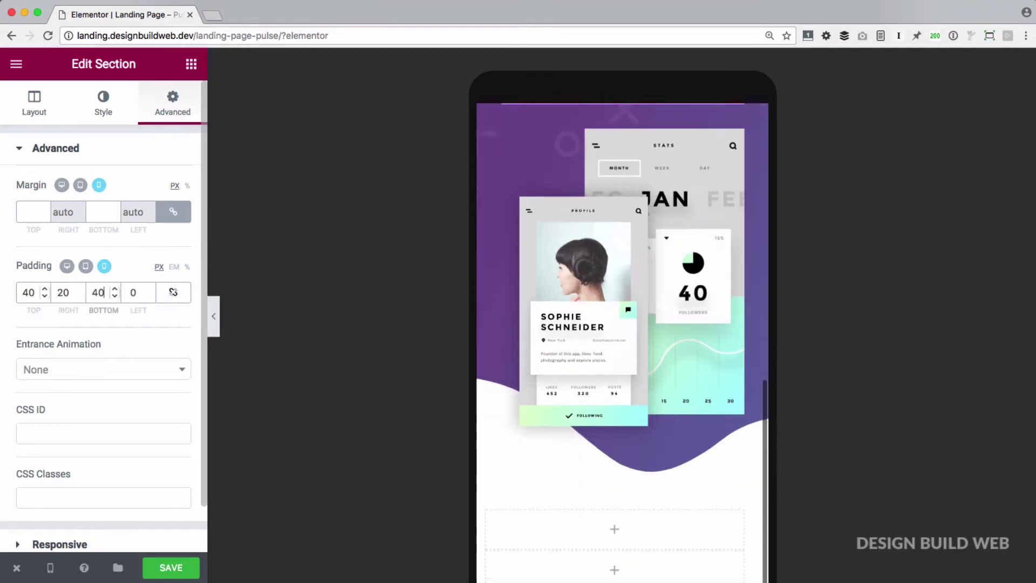
key(Tab)
text(20)
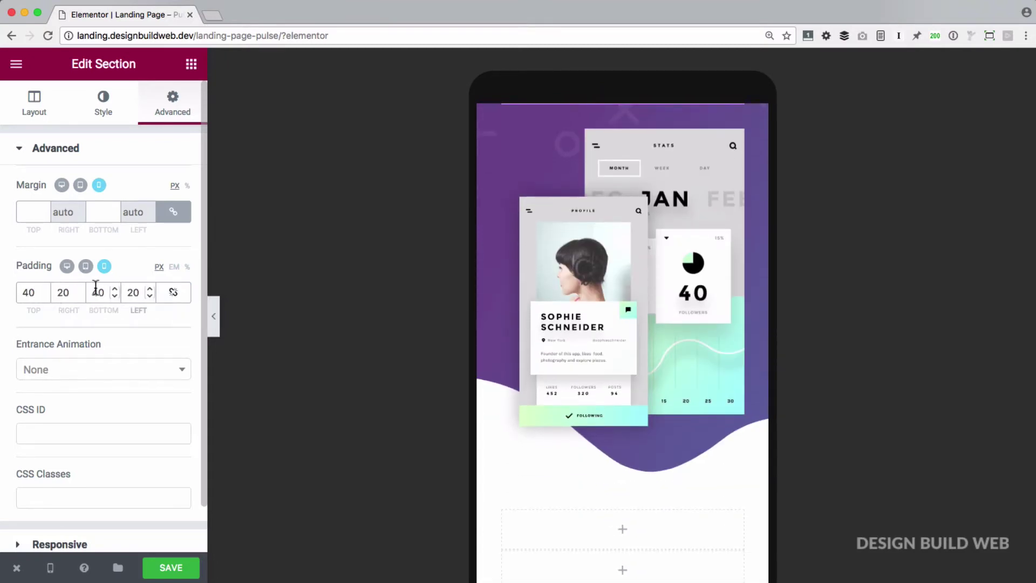
scroll(569, 453, down, 2)
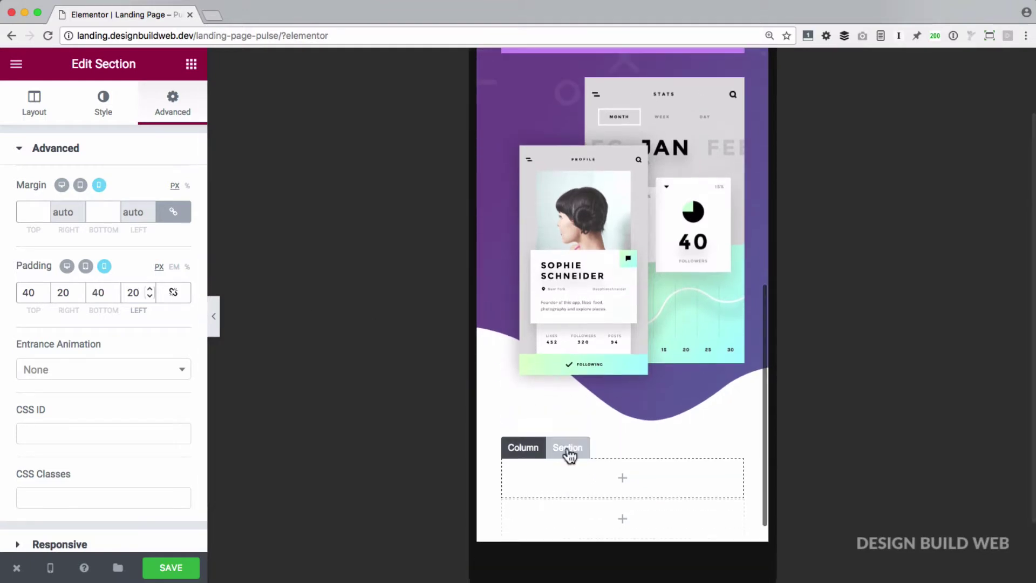
click(66, 266)
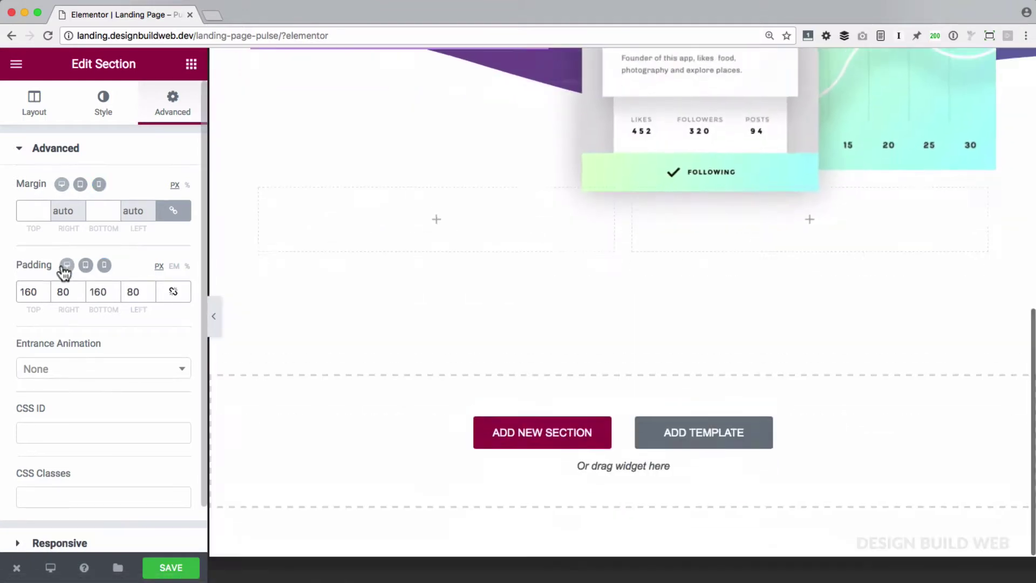
scroll(451, 267, down, 4)
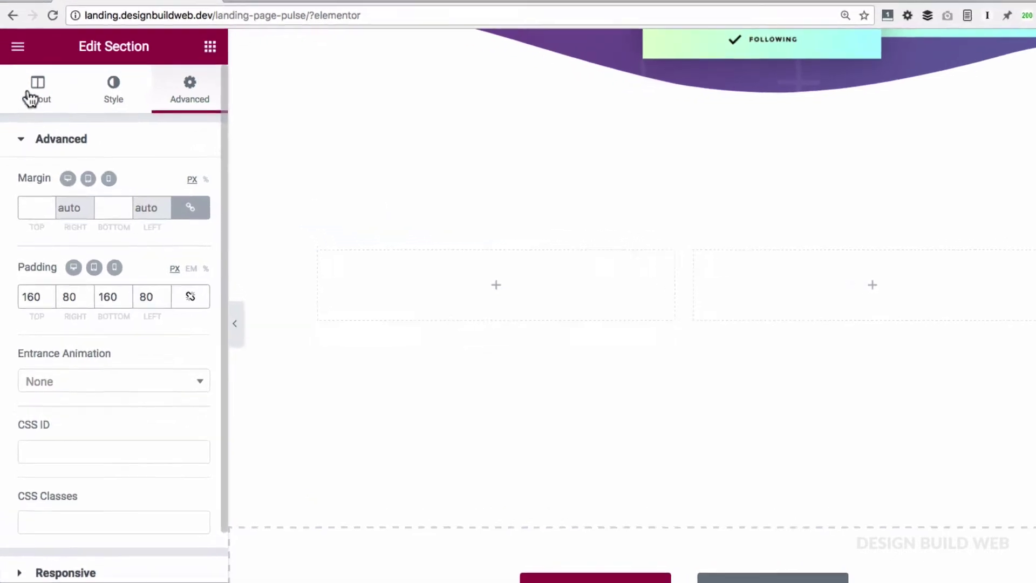
- Drop a Video widget into the left column and hide its Player Title & Actions
click(32, 98)
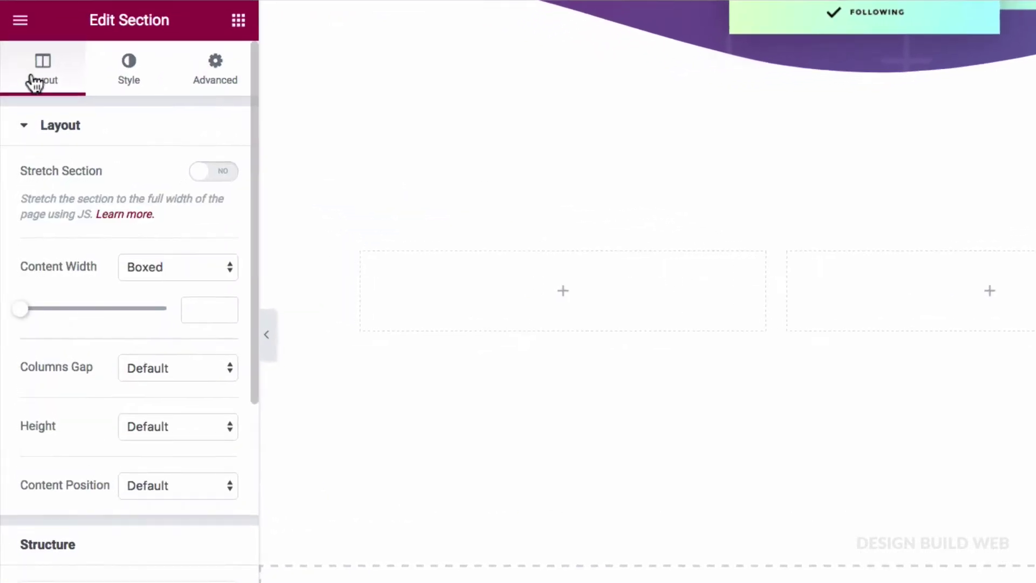
scroll(53, 360, down, 2)
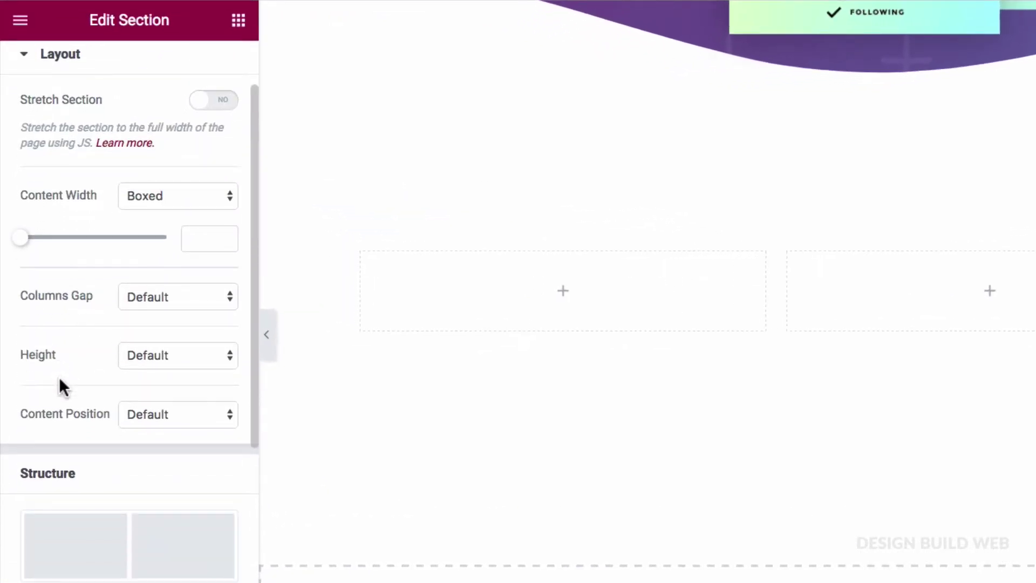
scroll(59, 378, up, 2)
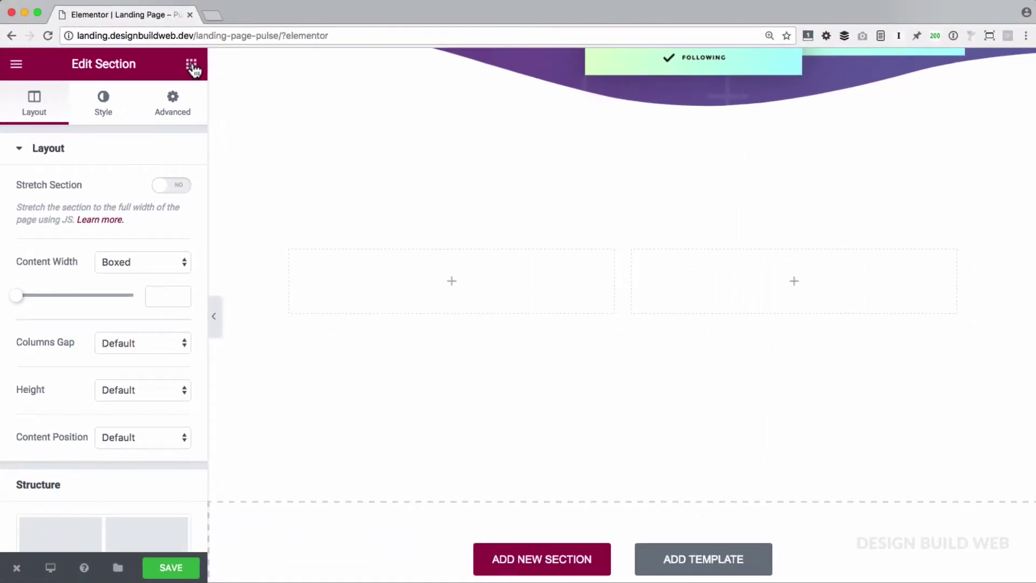
click(192, 65)
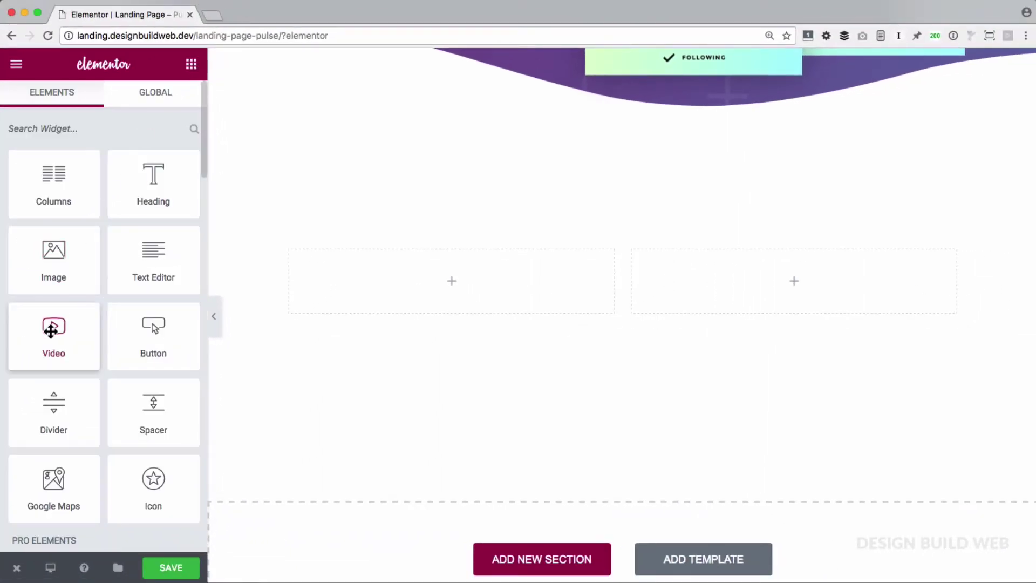
drag(72, 321, 338, 260)
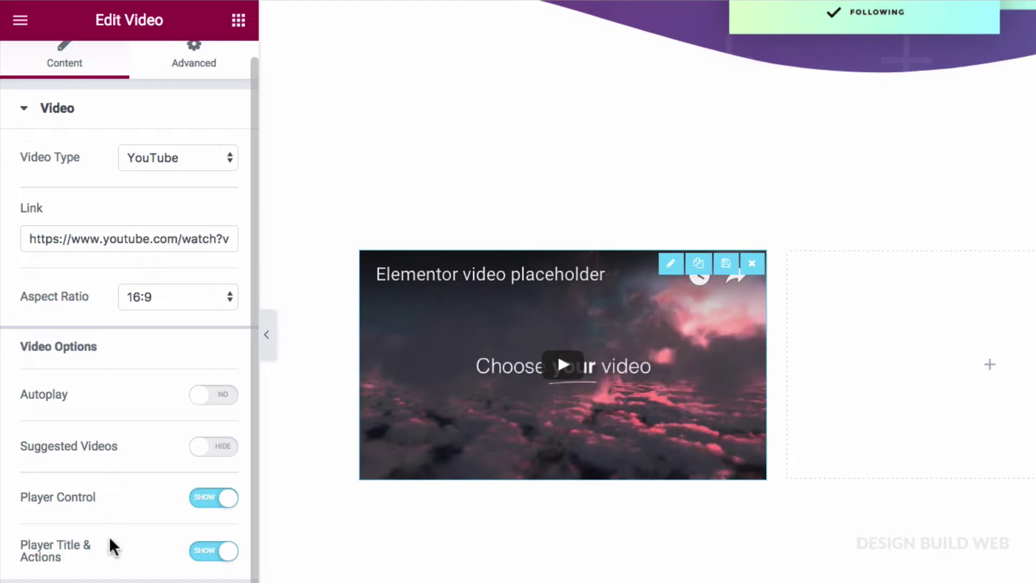
click(205, 556)
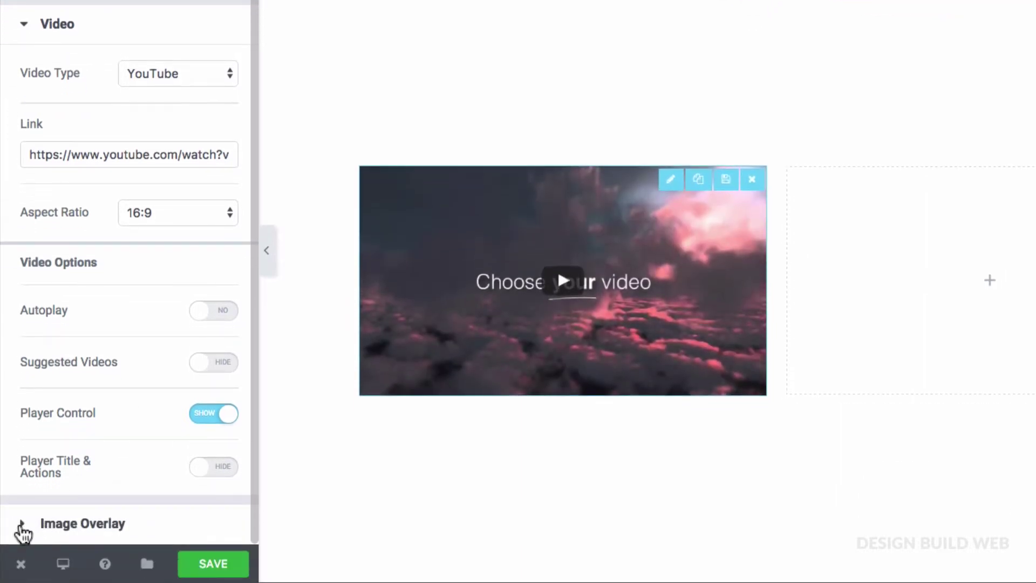
- Give the video an image overlay using the woman-at-desk photo
click(21, 528)
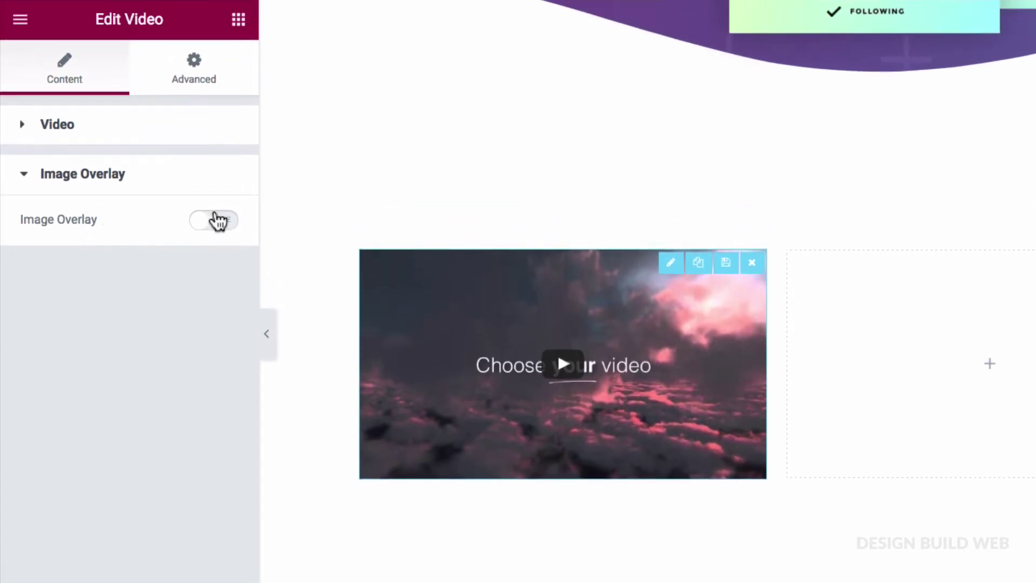
click(218, 228)
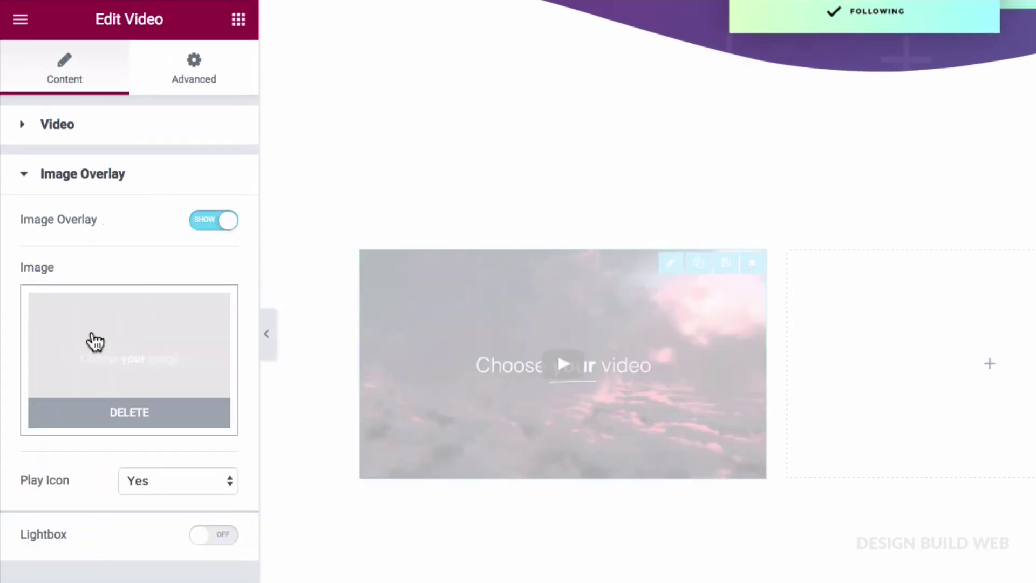
click(95, 341)
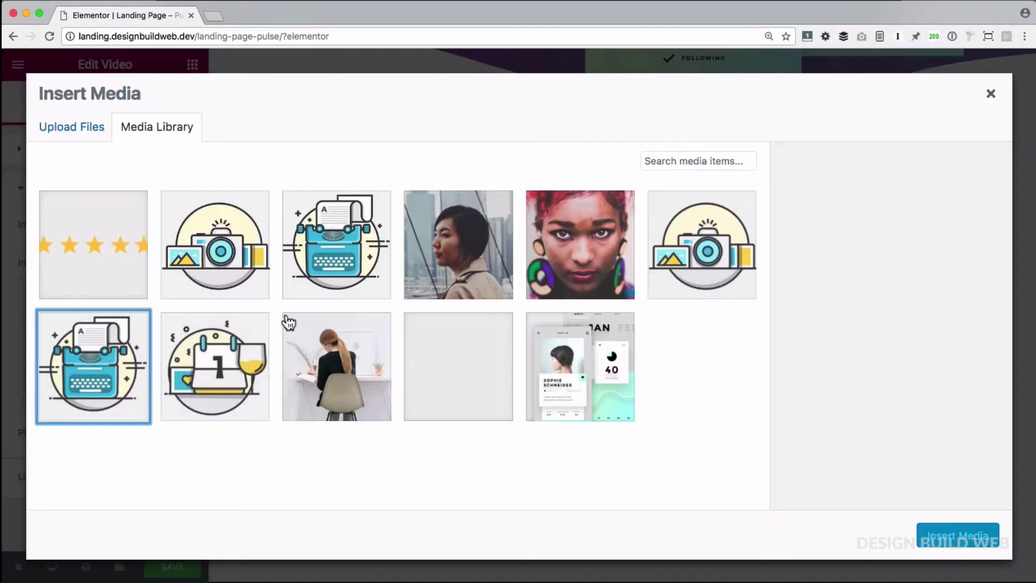
click(306, 329)
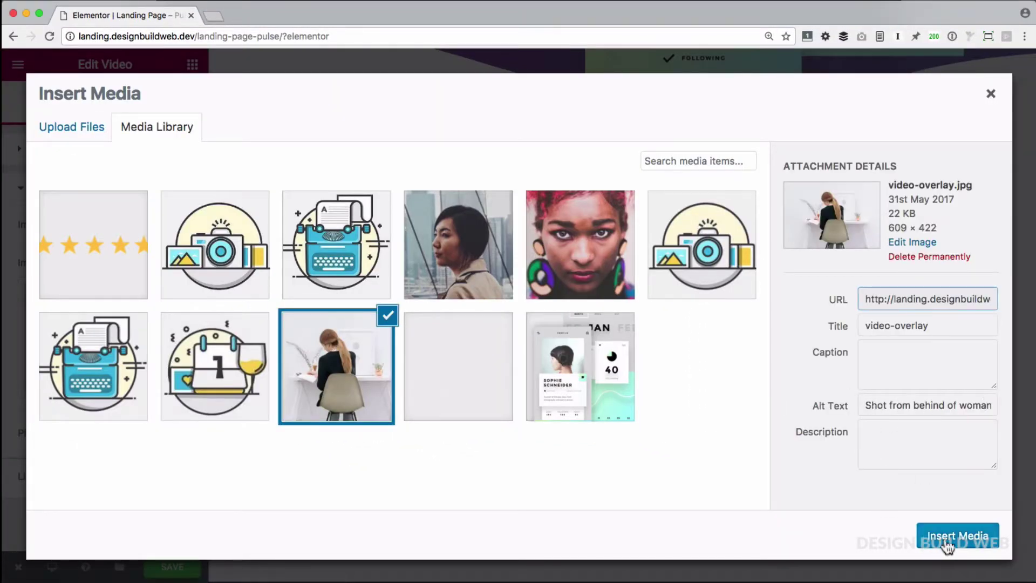
click(967, 545)
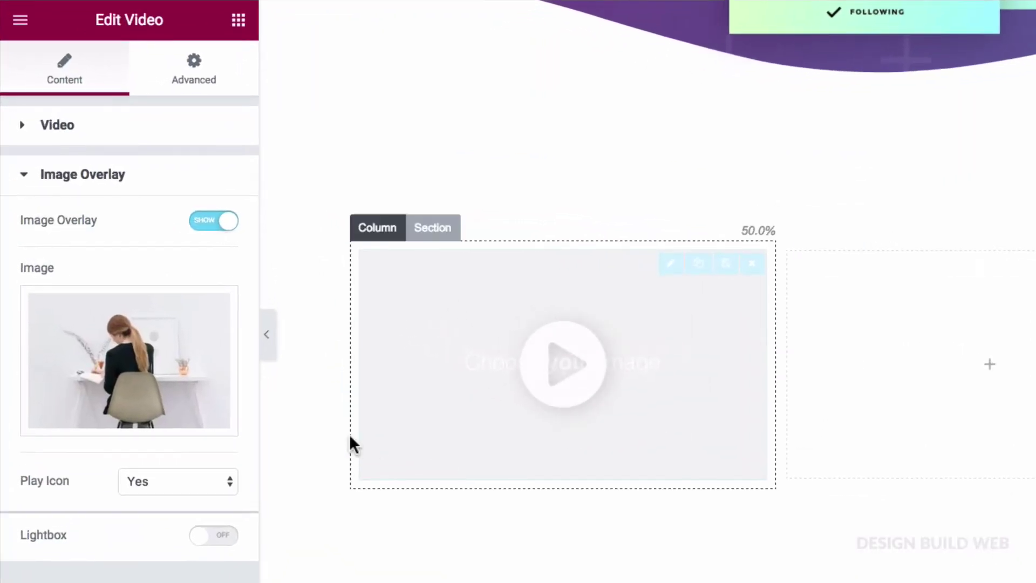
- Make the video open in a lightbox, preview it, and set content width to 90
click(205, 537)
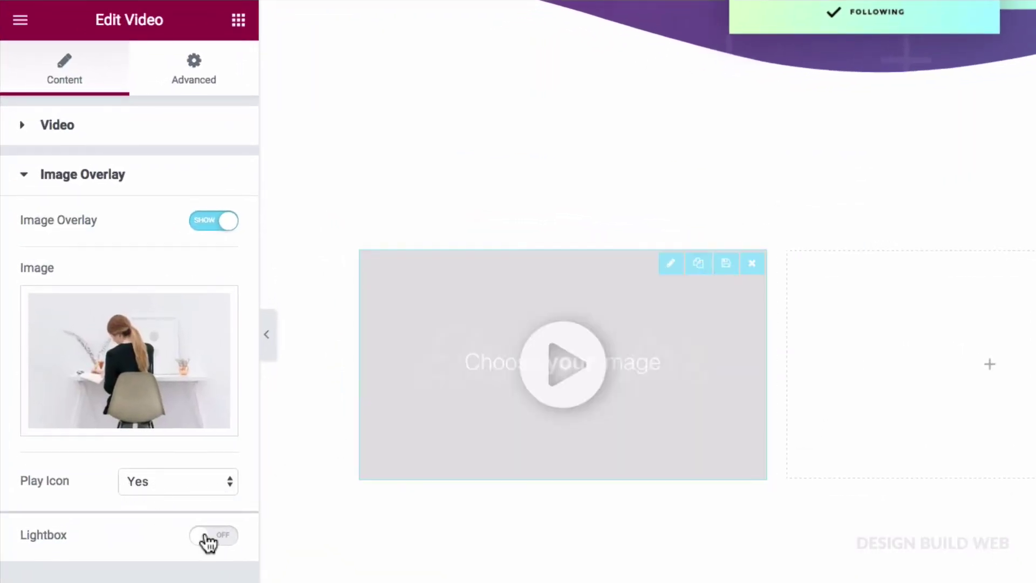
scroll(140, 460, down, 4)
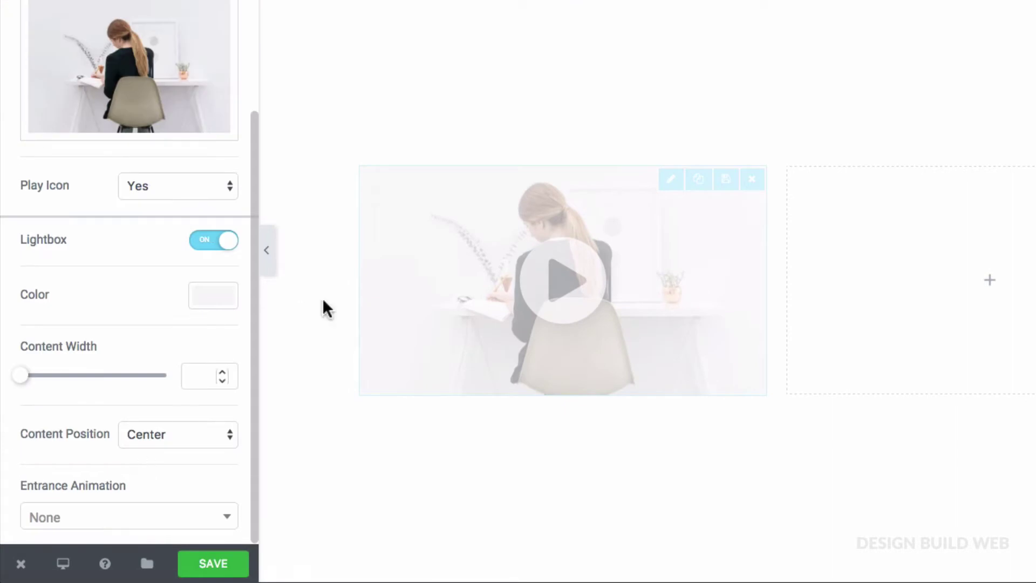
click(423, 275)
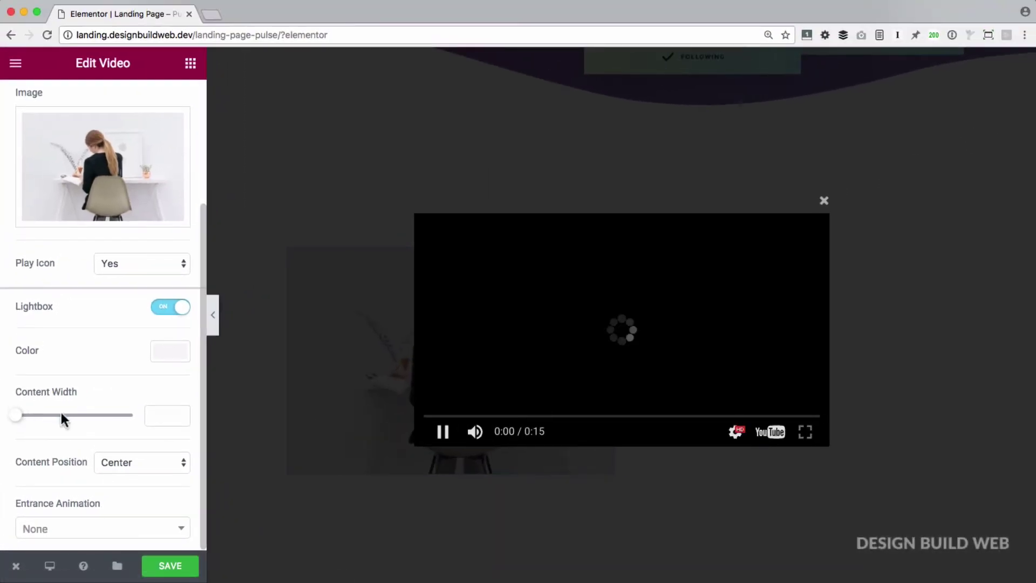
drag(62, 418, 112, 426)
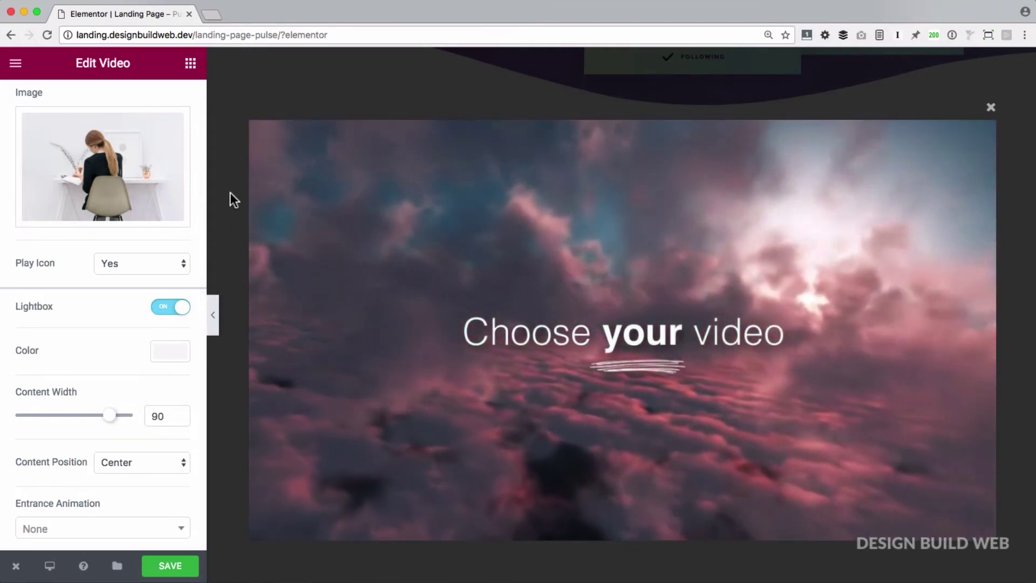
- Close the lightbox preview and move a duplicate of the HI, MEET PULSE heading into the right column
click(231, 191)
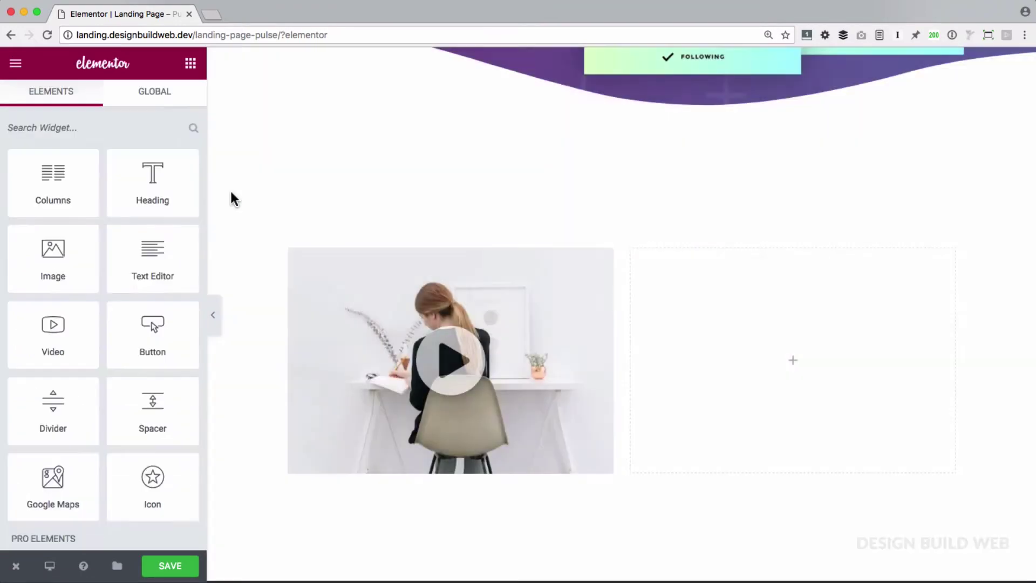
scroll(235, 223, down, 1)
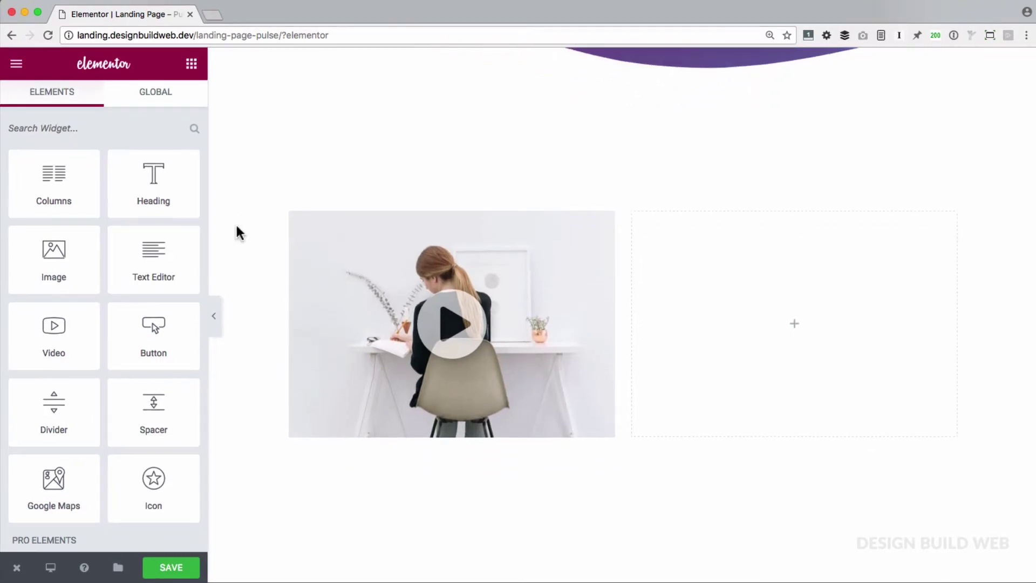
scroll(546, 221, up, 6)
scroll(547, 222, up, 7)
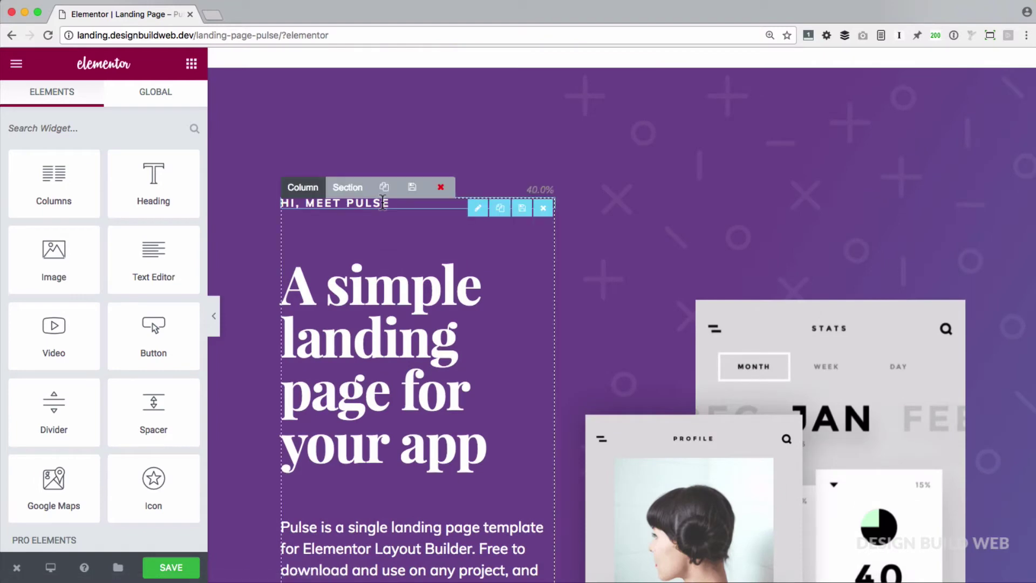
click(500, 209)
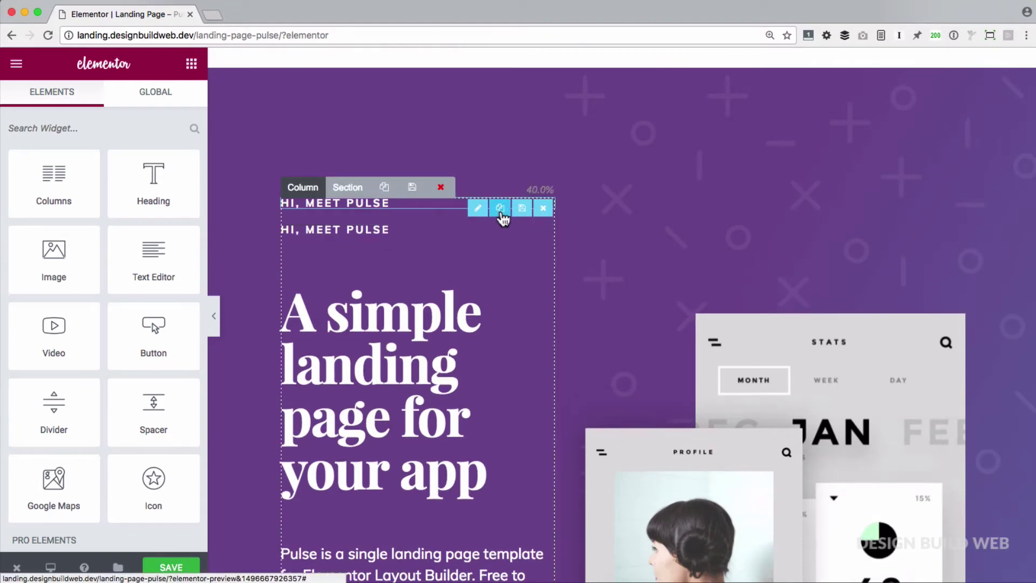
drag(478, 231, 667, 253)
scroll(581, 305, down, 10)
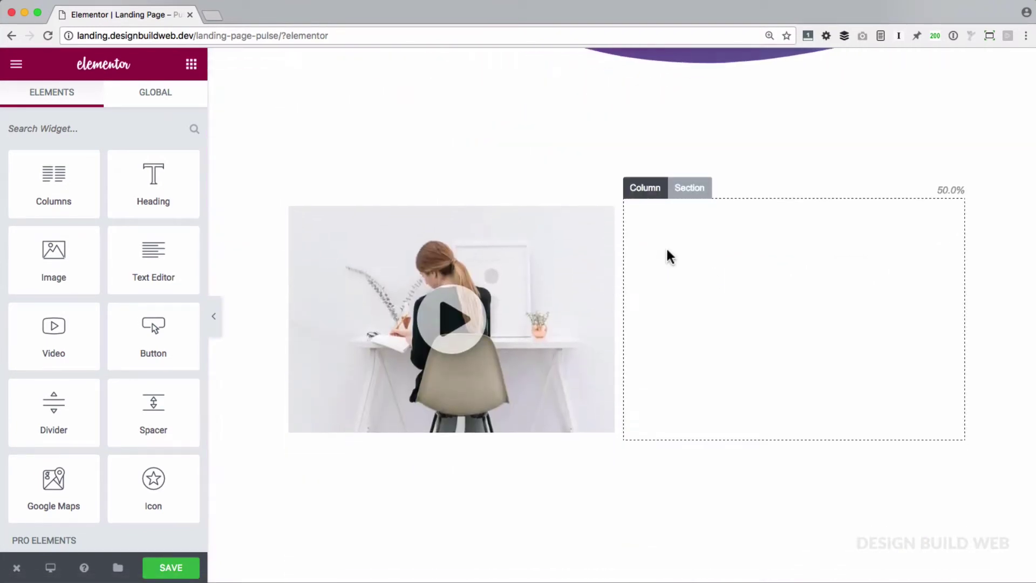
- Set the copied heading's text color to dark #263844
click(703, 213)
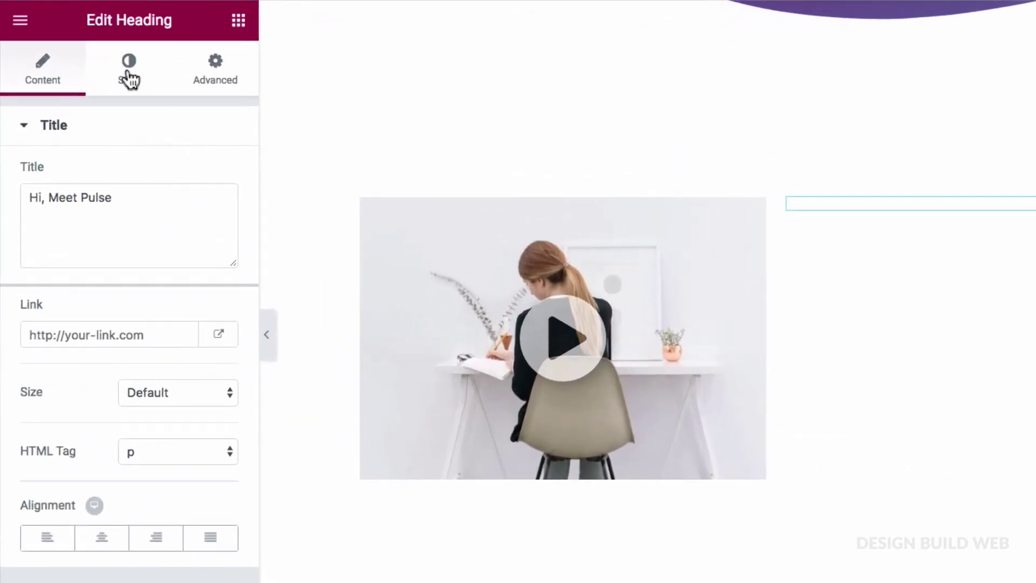
click(128, 78)
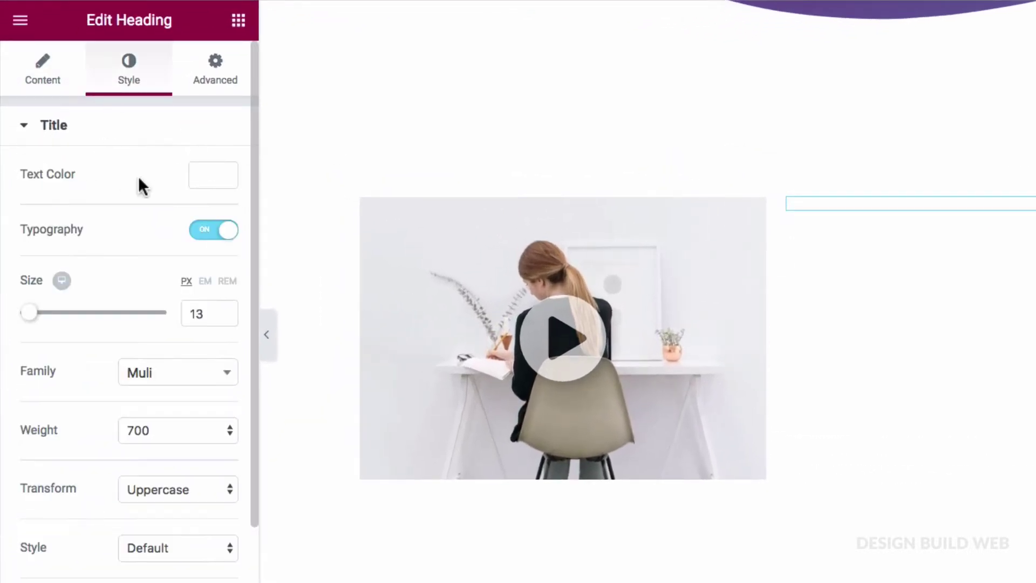
click(208, 184)
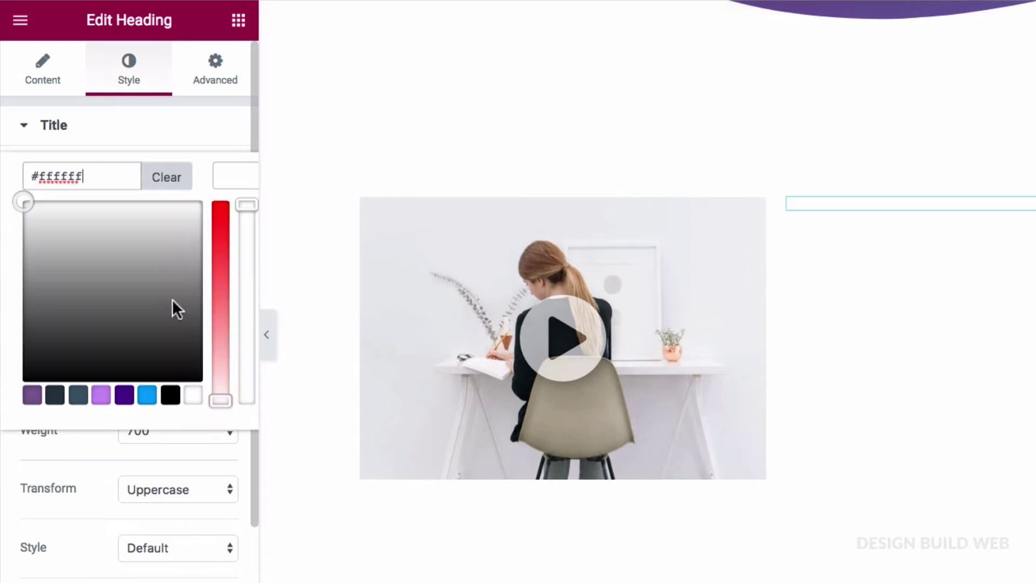
click(54, 399)
click(72, 452)
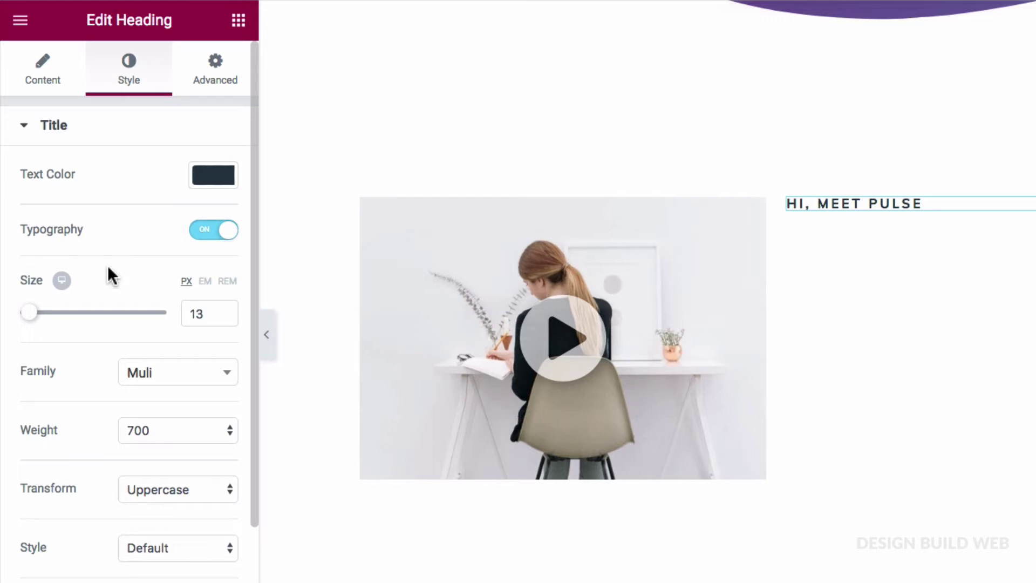
scroll(109, 267, down, 2)
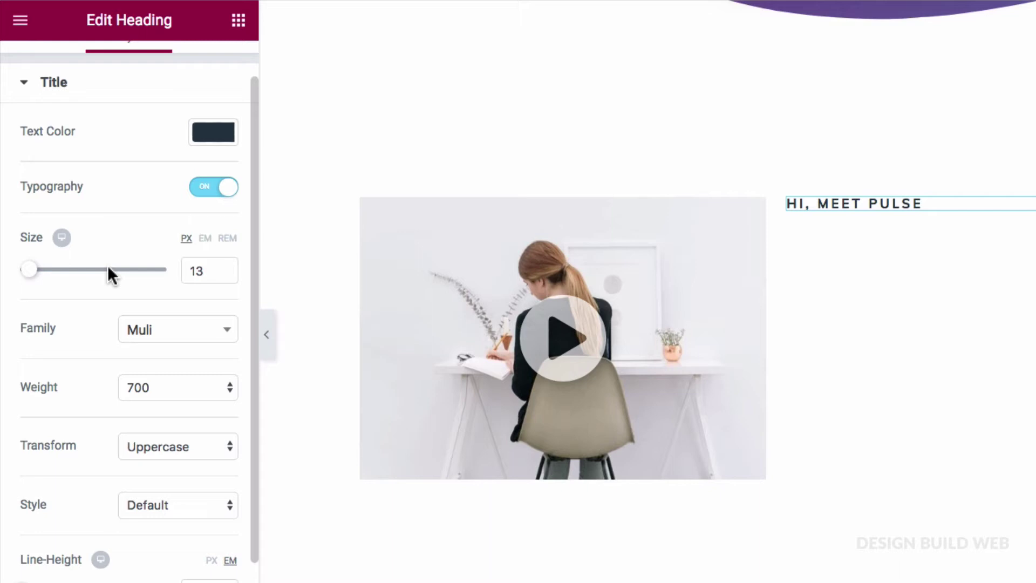
scroll(108, 269, up, 2)
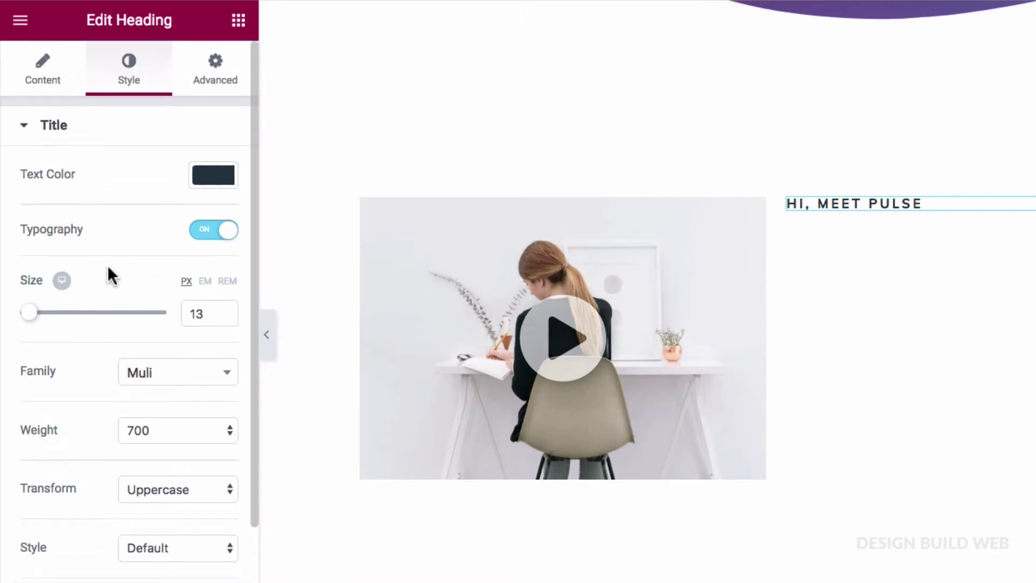
- Insert the five gold stars image below the heading, left-aligned at Full image size
click(236, 24)
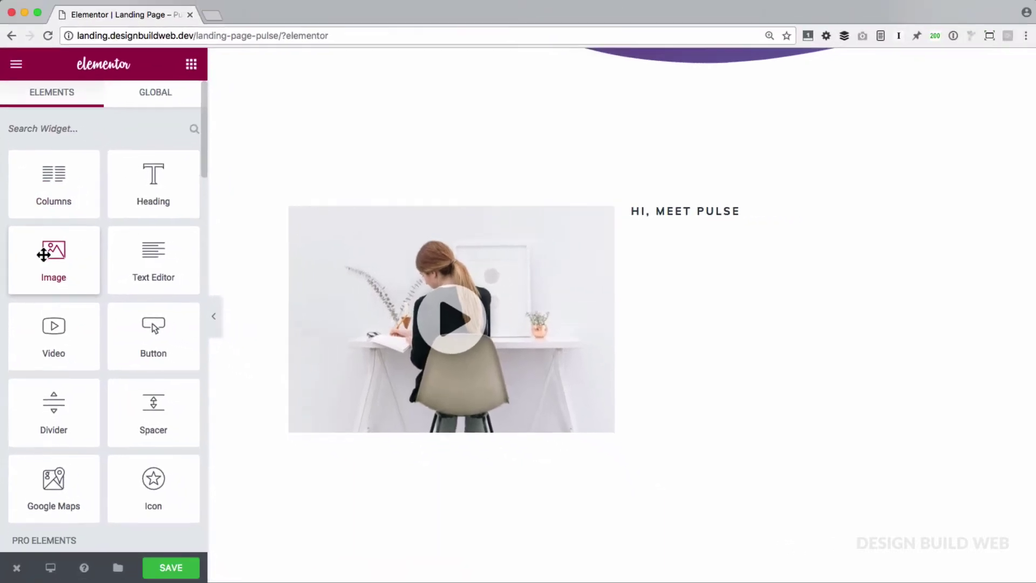
drag(47, 254, 700, 221)
click(146, 234)
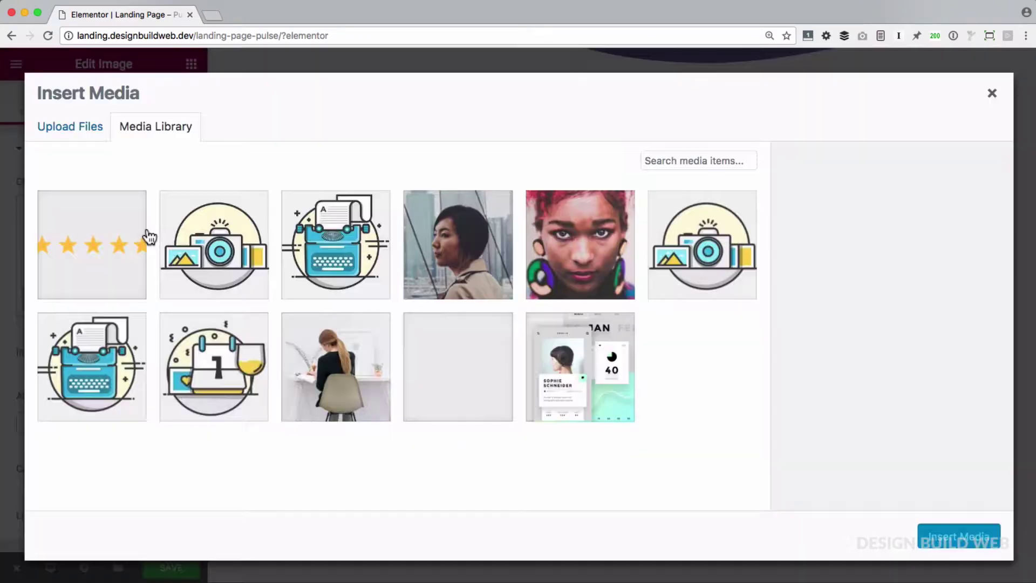
click(108, 245)
click(939, 535)
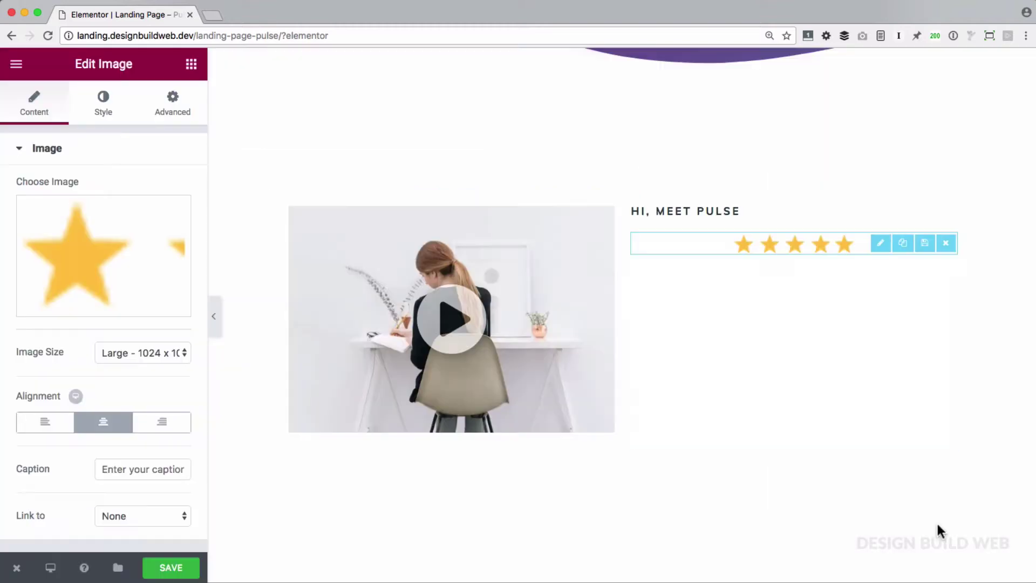
click(46, 426)
click(112, 354)
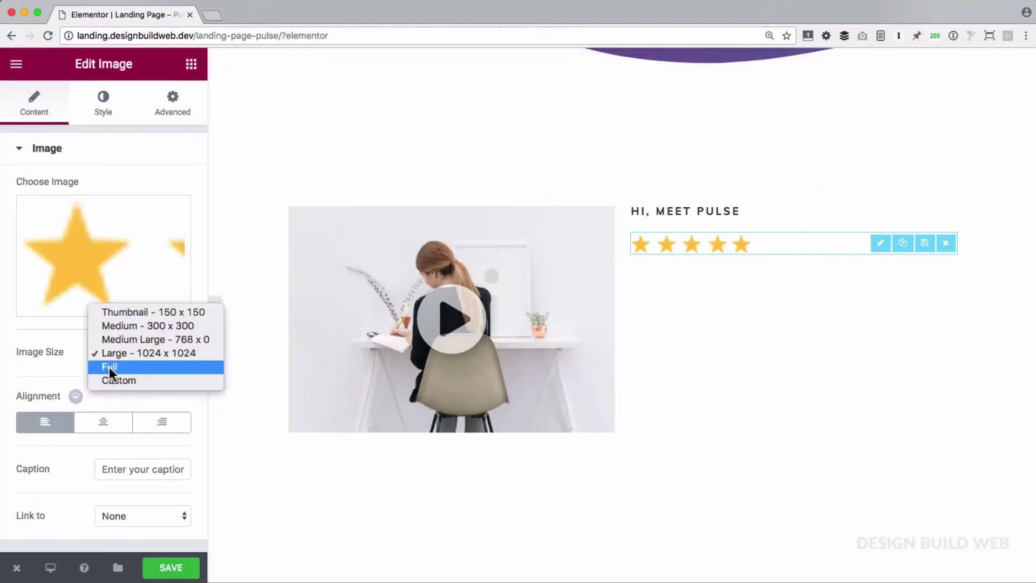
click(113, 368)
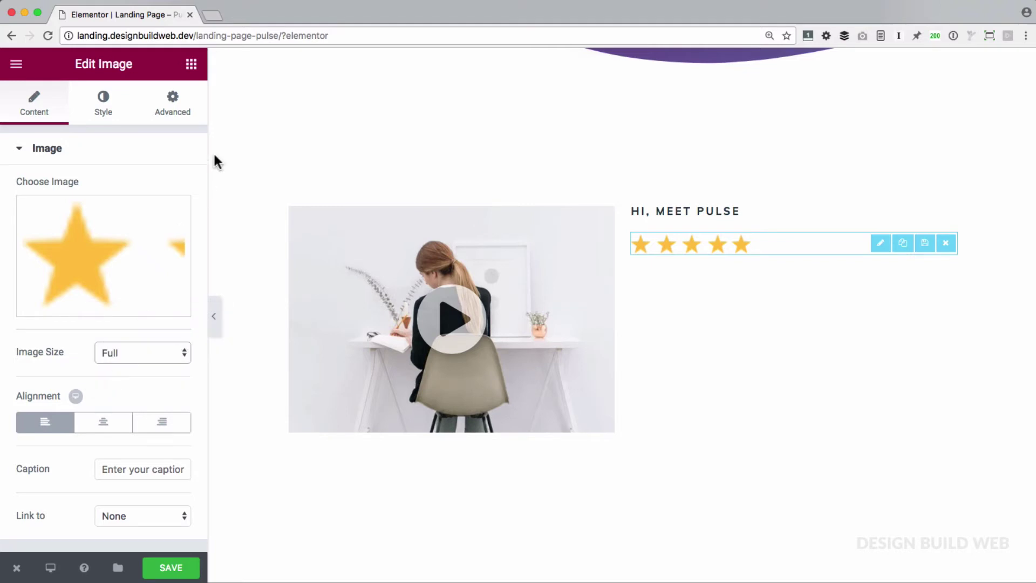
- Add a heading below the stars reading 'Our app is amazing, and for a good reason.'
click(191, 64)
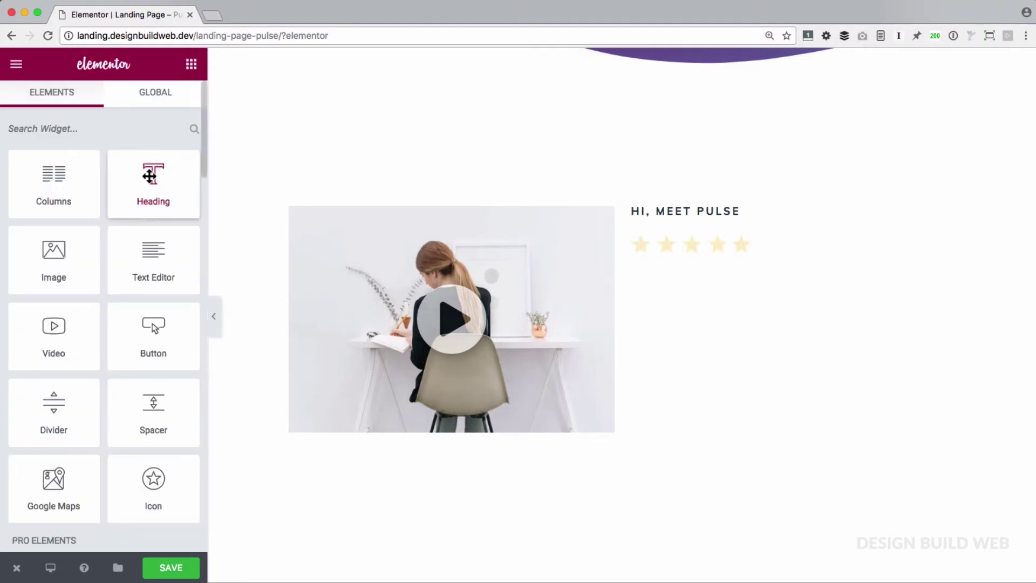
drag(153, 175, 686, 247)
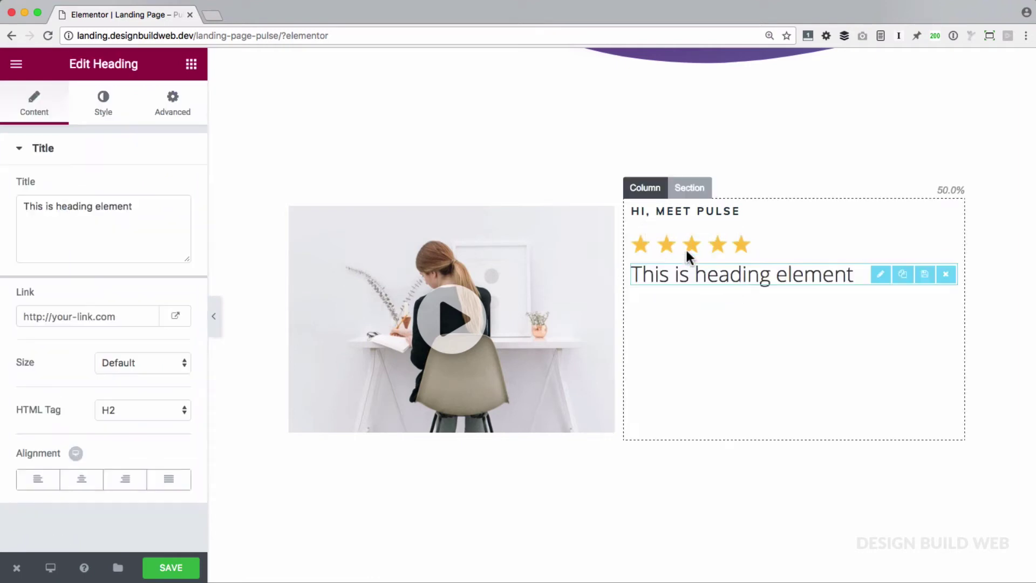
triple_click(130, 211)
text(Our app is amazing, and for a good reason.)
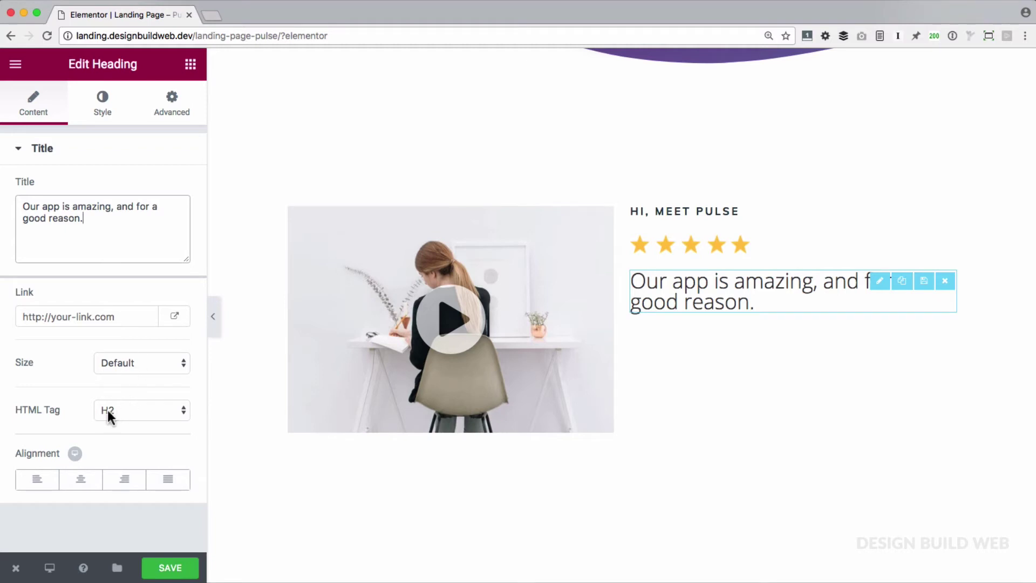
- Give the new heading a dark text color
click(106, 110)
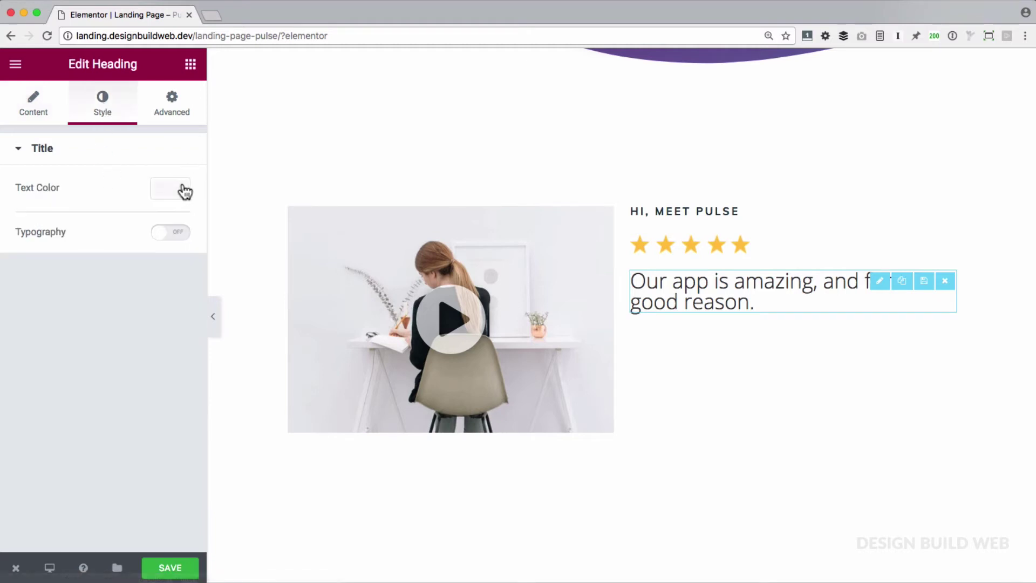
click(181, 192)
click(36, 369)
click(36, 390)
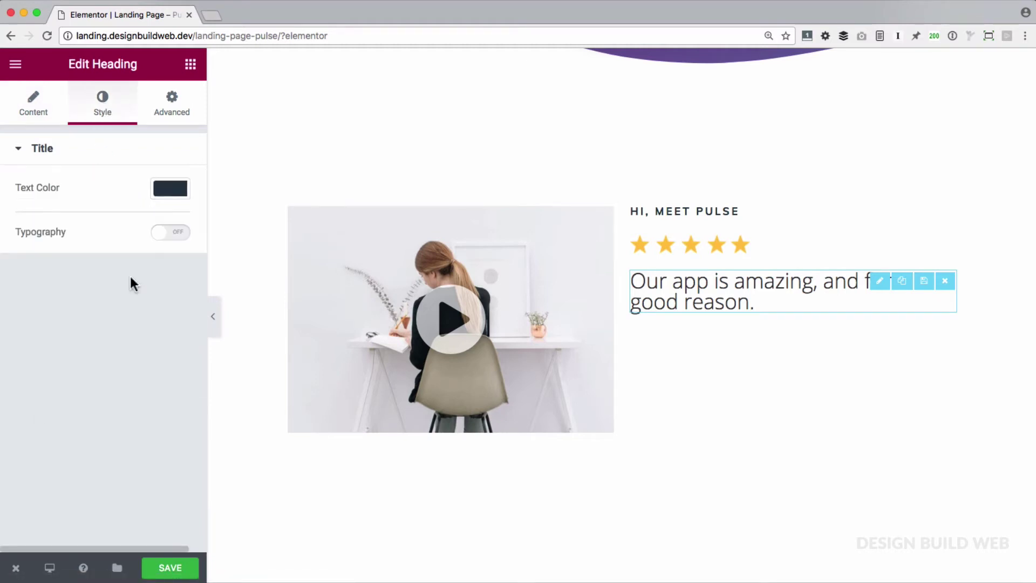
- Set the heading typography to 45px Playfair Display, weight 700
click(175, 236)
click(163, 297)
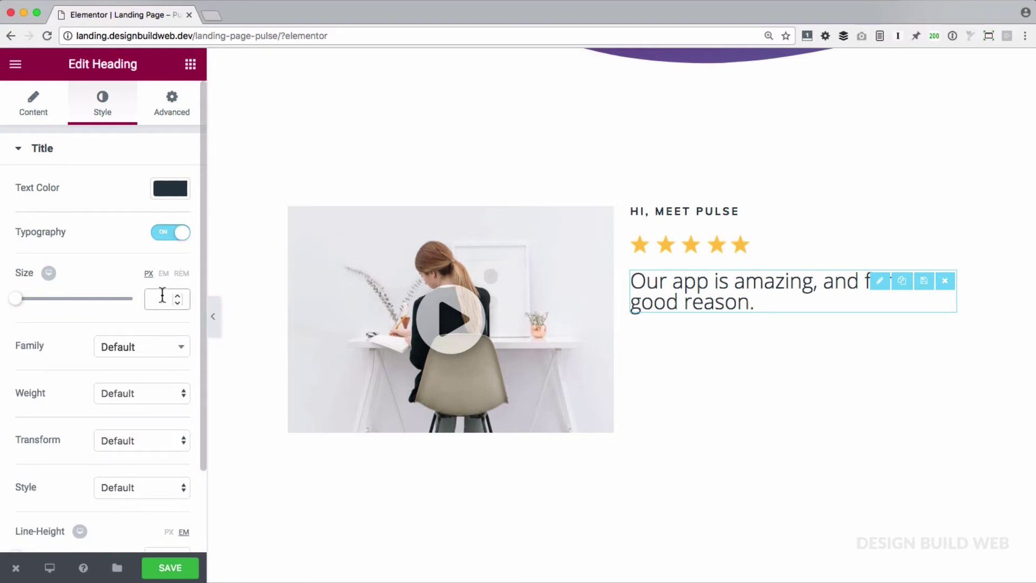
text(45)
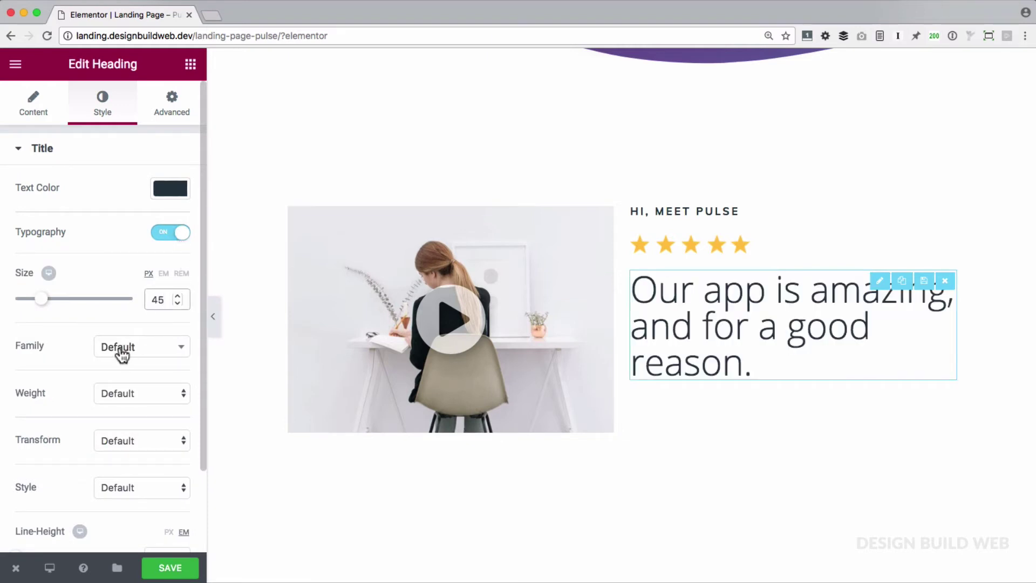
click(122, 349)
text(play)
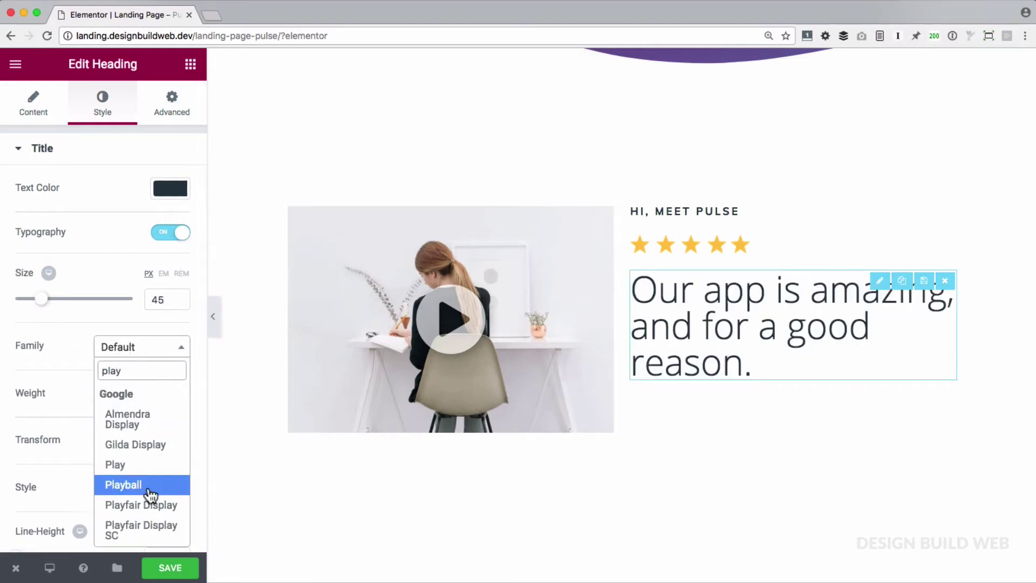
click(145, 502)
click(102, 390)
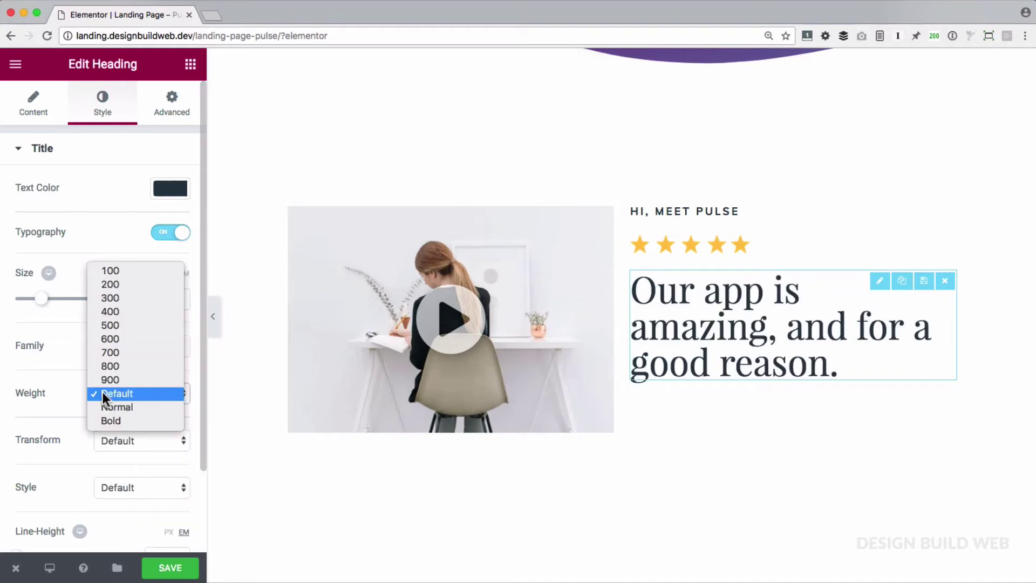
click(108, 350)
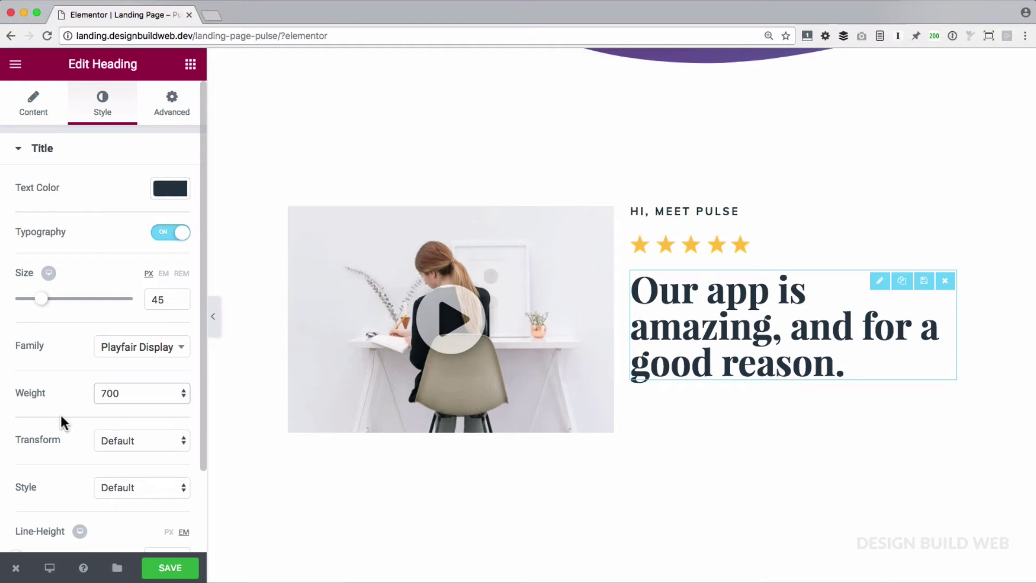
- Set the heading's line height to 1.1 em and letter spacing to -1.5
scroll(60, 413, down, 3)
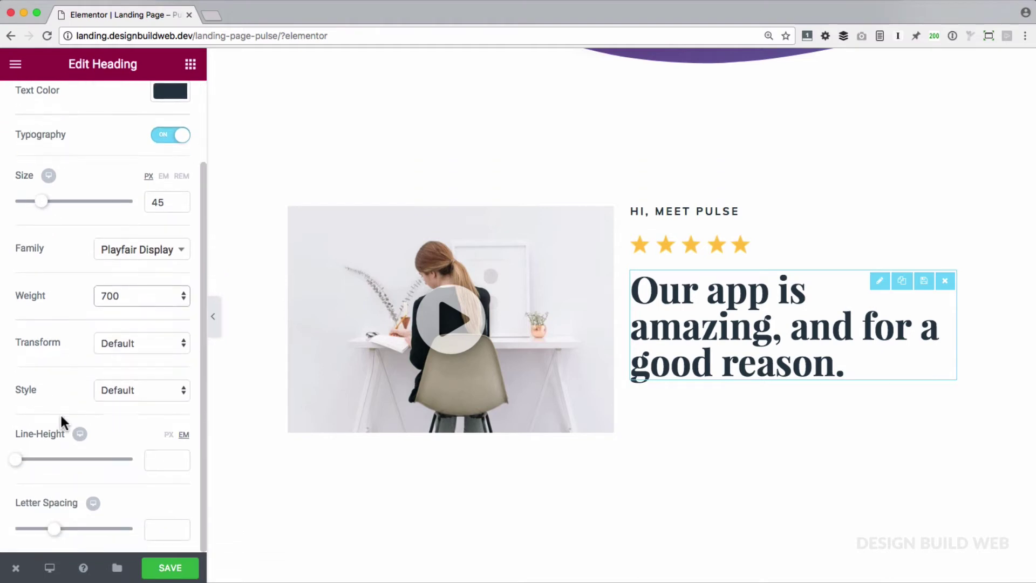
click(158, 462)
text(1.5)
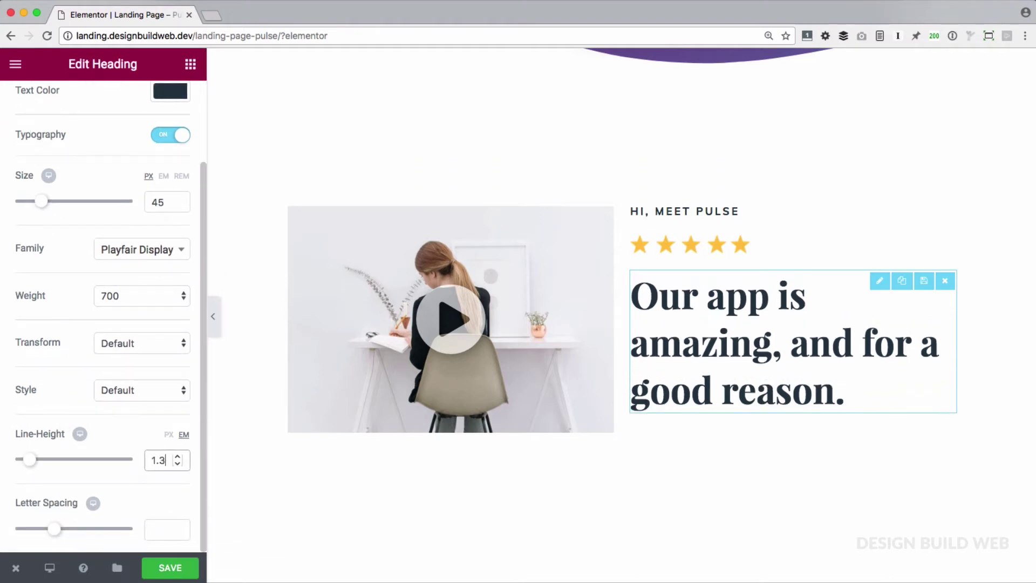
key(BackSpace)
text(1)
key(BackSpace)
key(BackSpace)
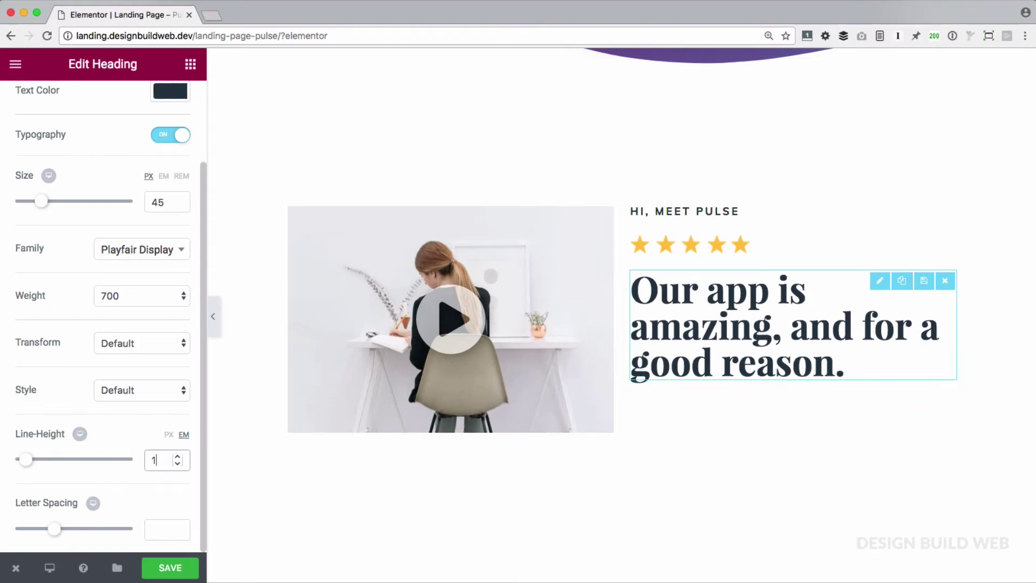
text(.1)
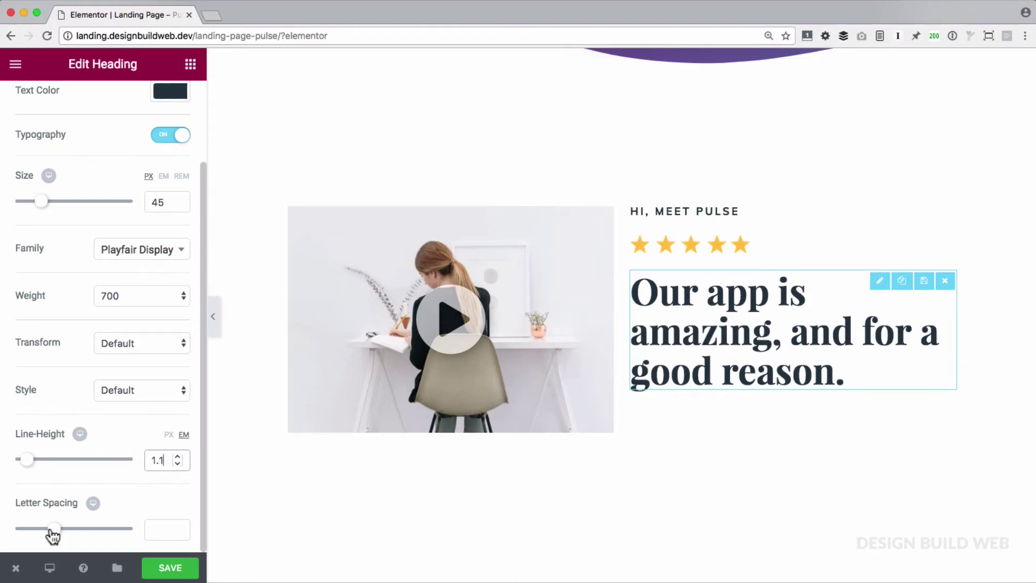
drag(53, 534, 41, 536)
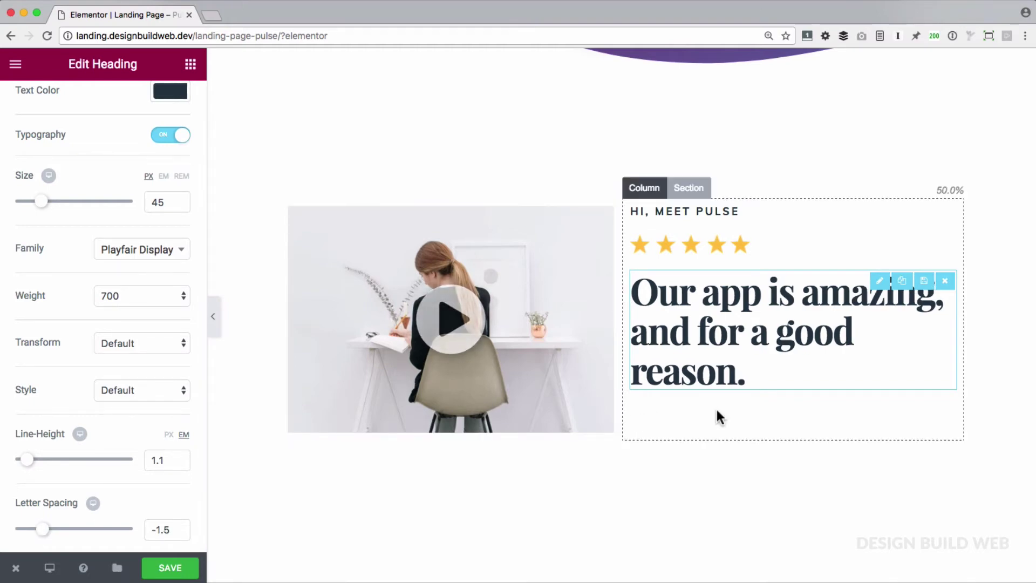
- Duplicate the hero's spacer and drag the copy below the 'Our app is amazing' heading
scroll(716, 416, up, 10)
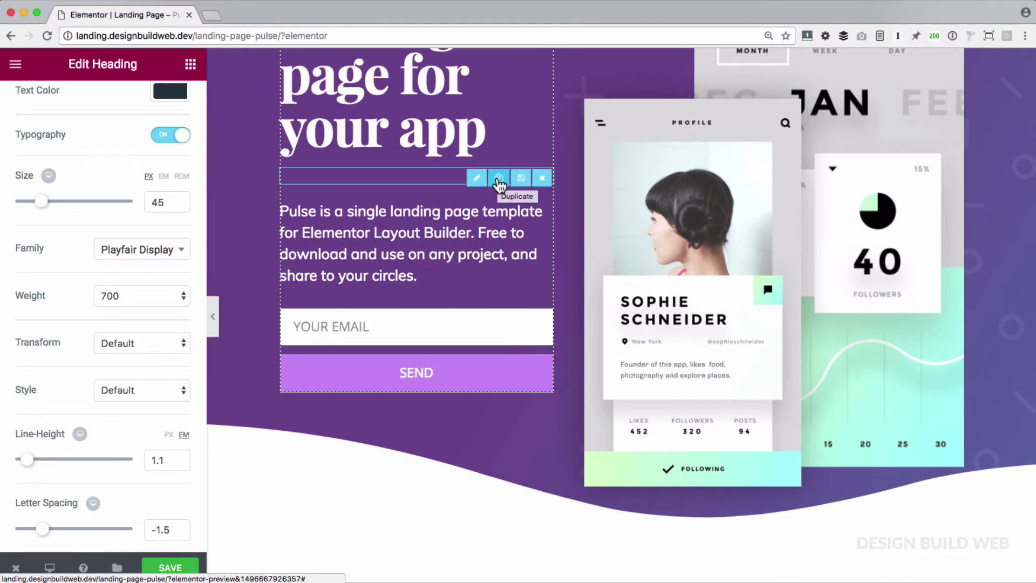
click(498, 179)
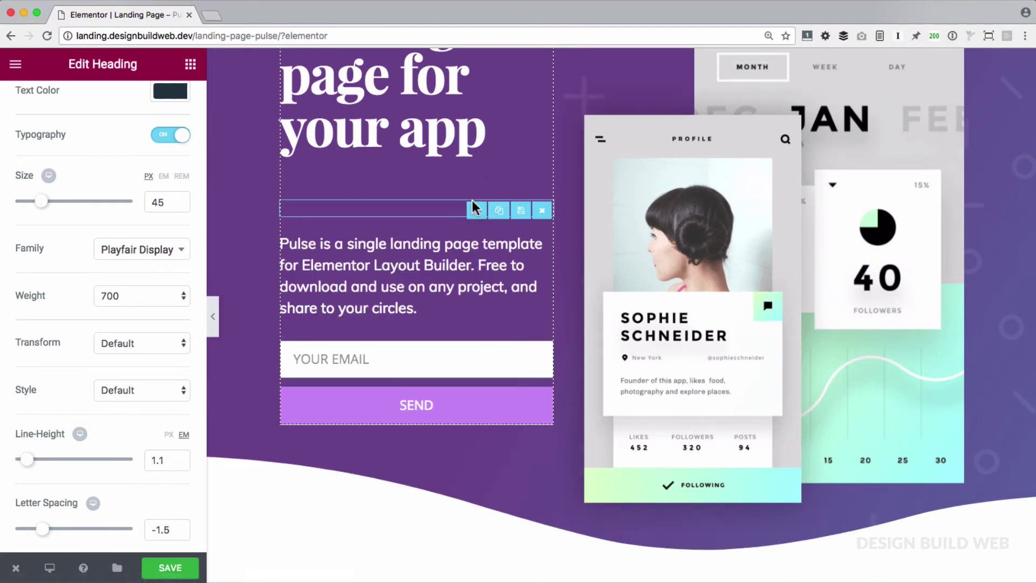
drag(475, 203, 865, 469)
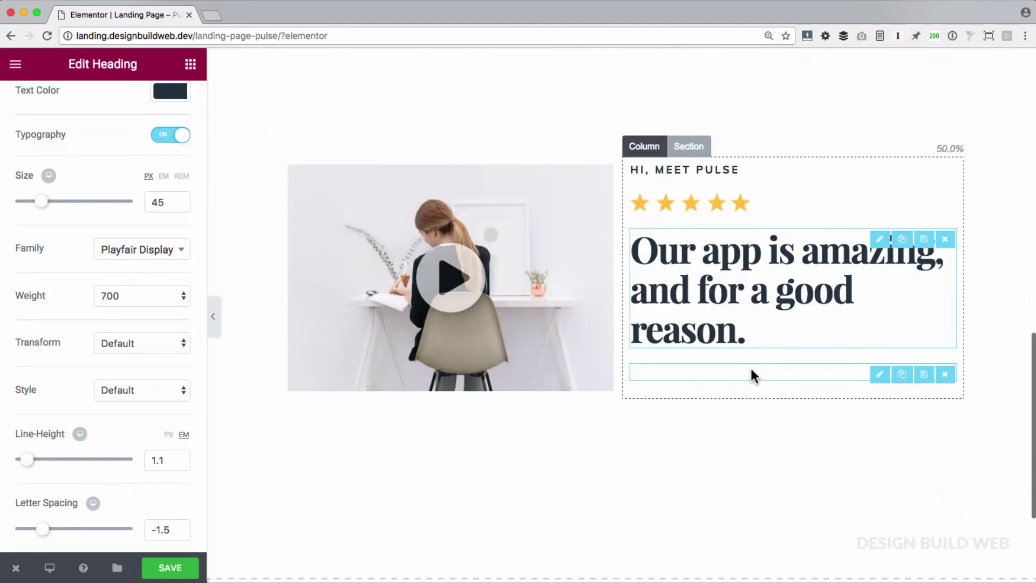
- Add a Text Editor widget below the spacer and give it dark text
click(187, 65)
drag(144, 273, 661, 384)
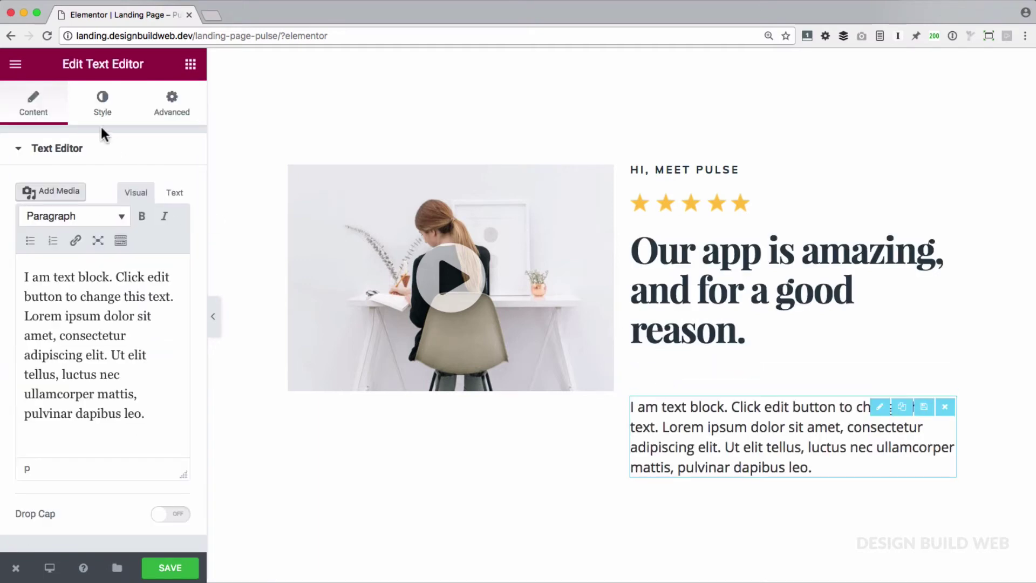
click(103, 107)
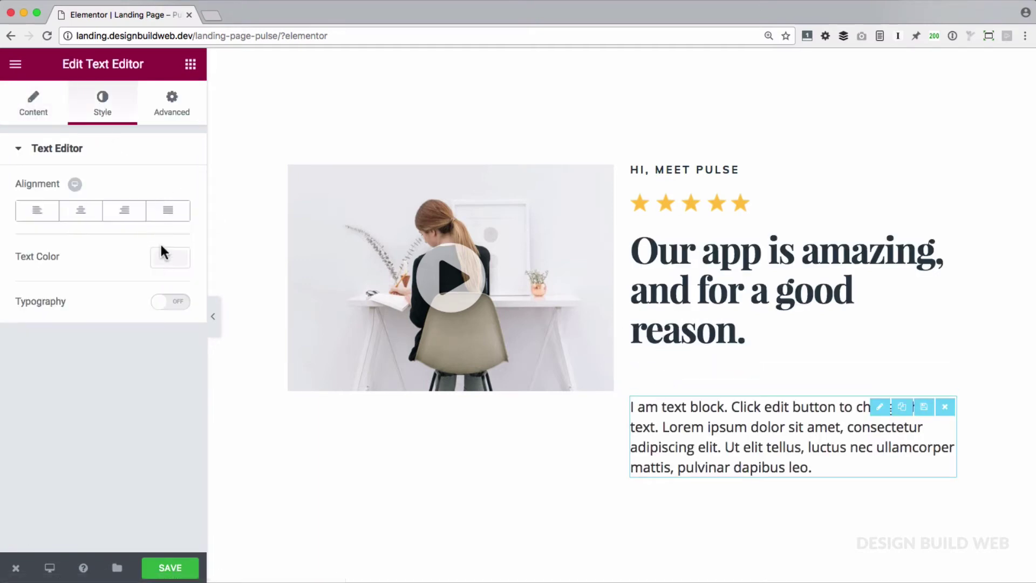
click(164, 257)
click(47, 434)
click(34, 492)
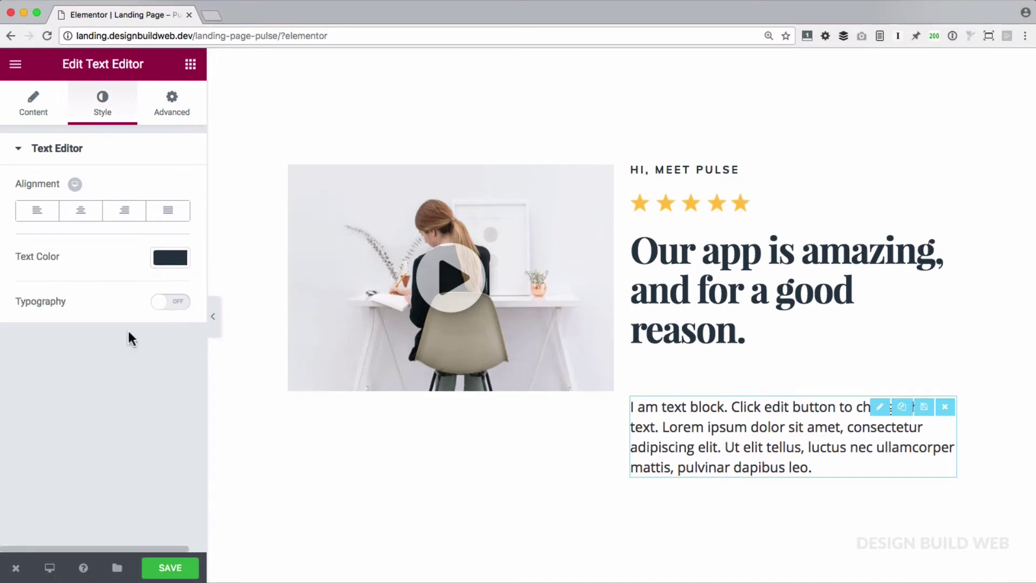
- Set the text block's typography to 18px Muli
click(167, 302)
click(168, 368)
text(18)
scroll(132, 432, down, 3)
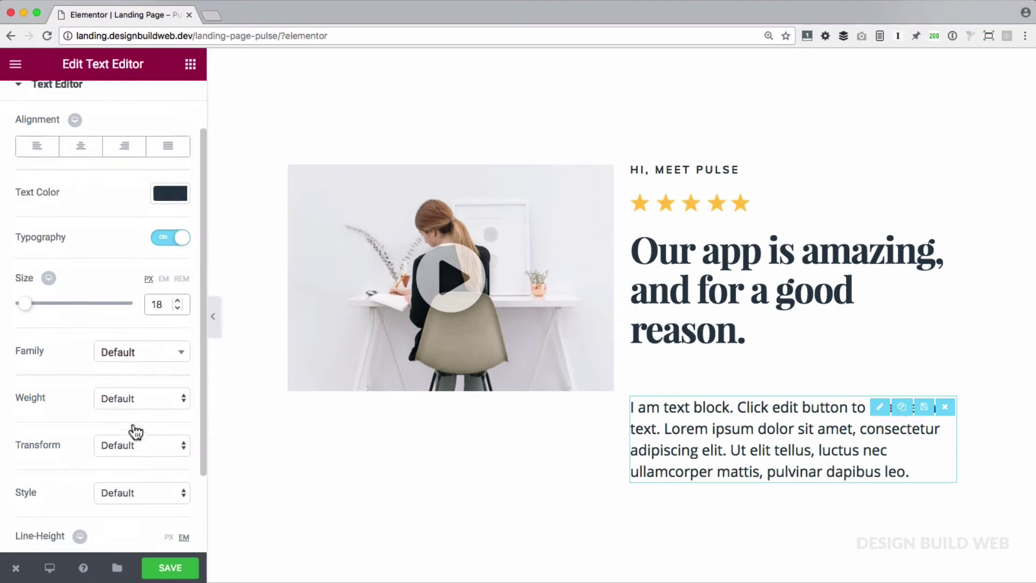
click(118, 356)
text(mu)
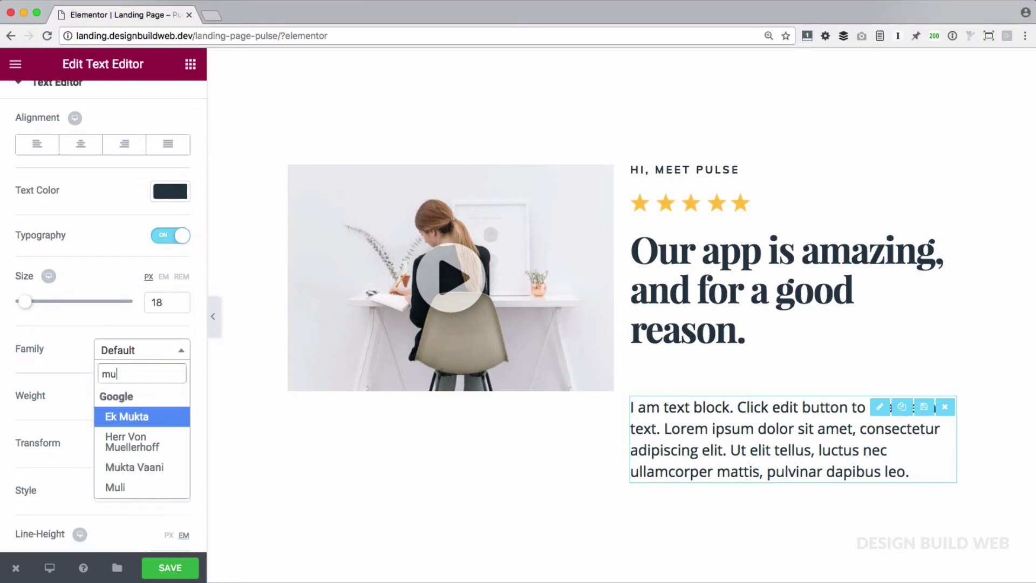
text(li)
click(146, 421)
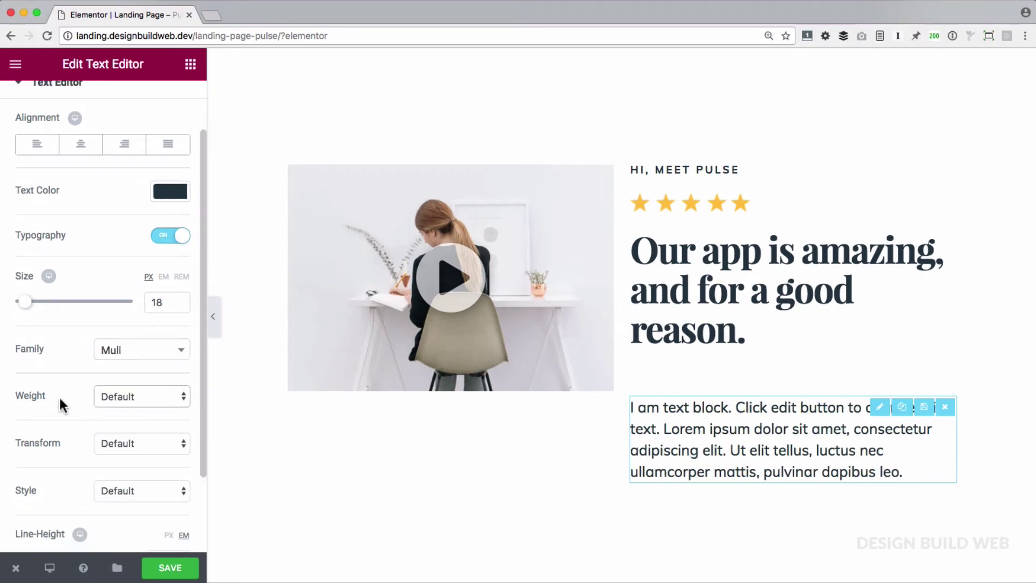
scroll(537, 490, down, 2)
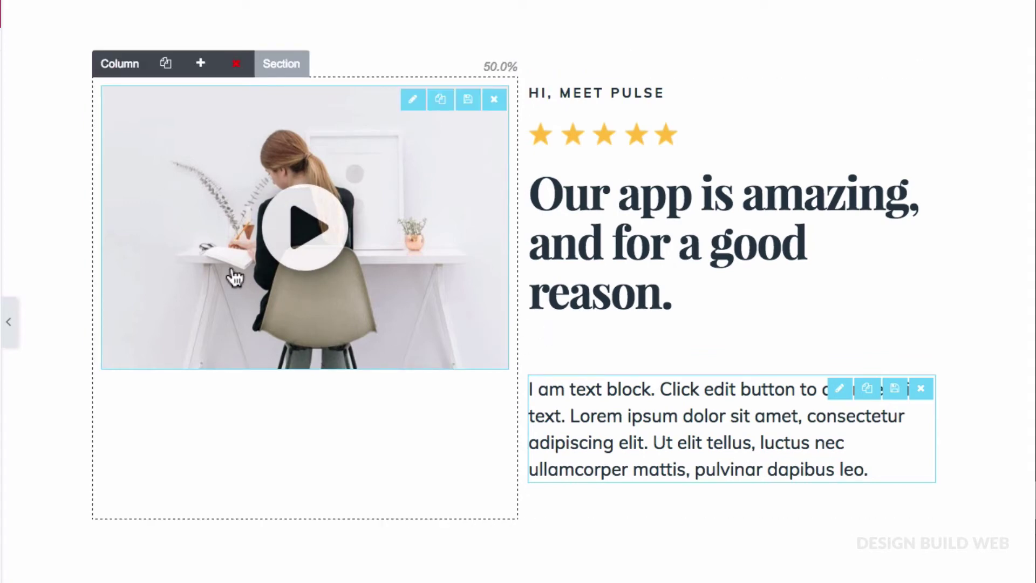
- Zero out the padding of the video column
click(132, 64)
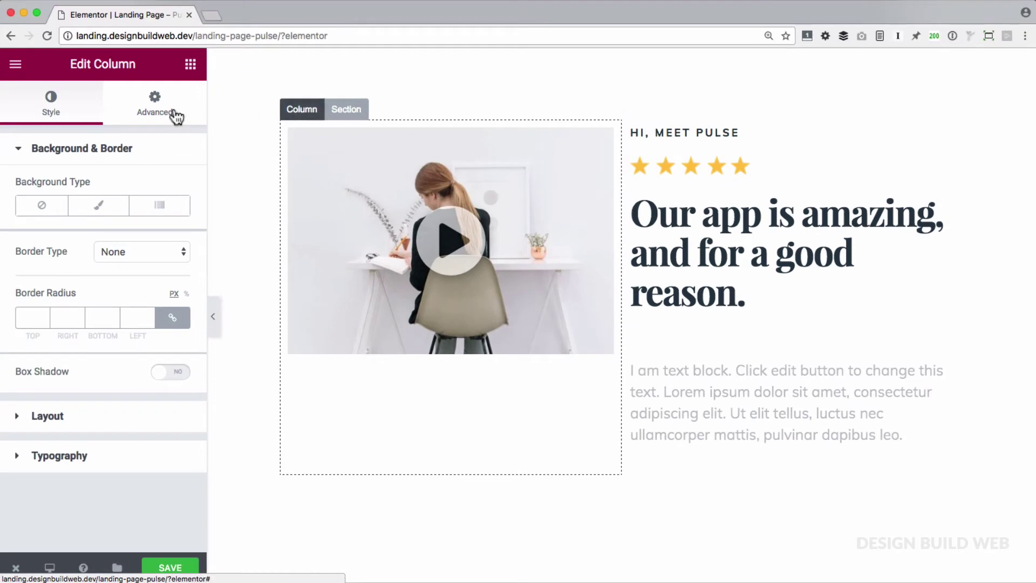
click(151, 114)
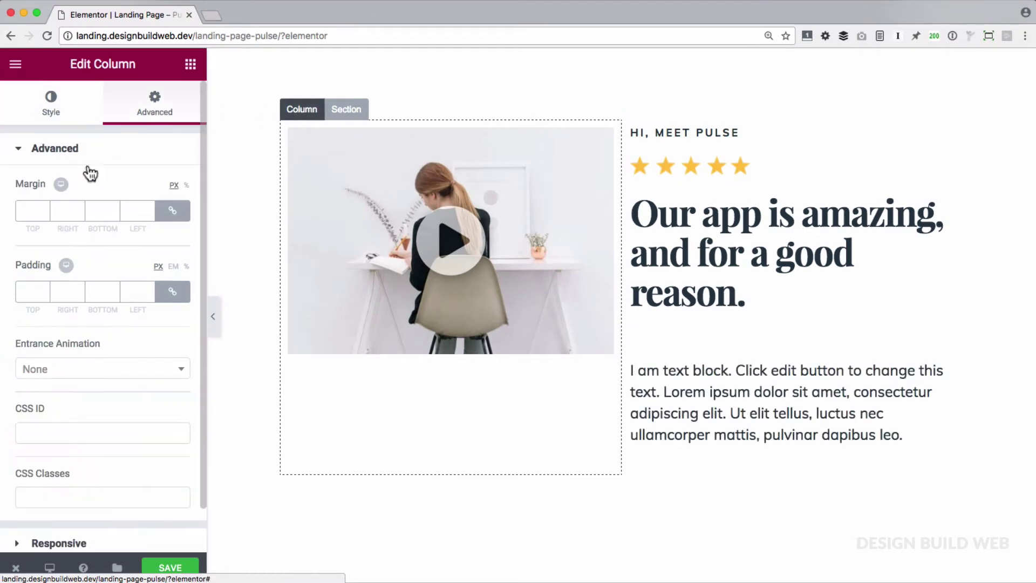
click(172, 294)
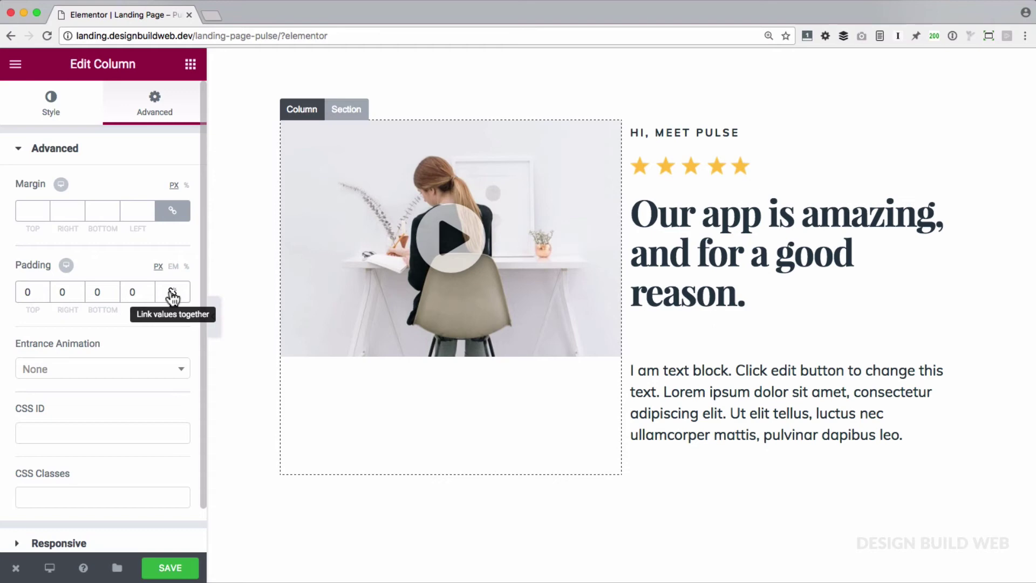
- Set the text column's padding to zero except 40 px on the left, then preview full width
click(640, 110)
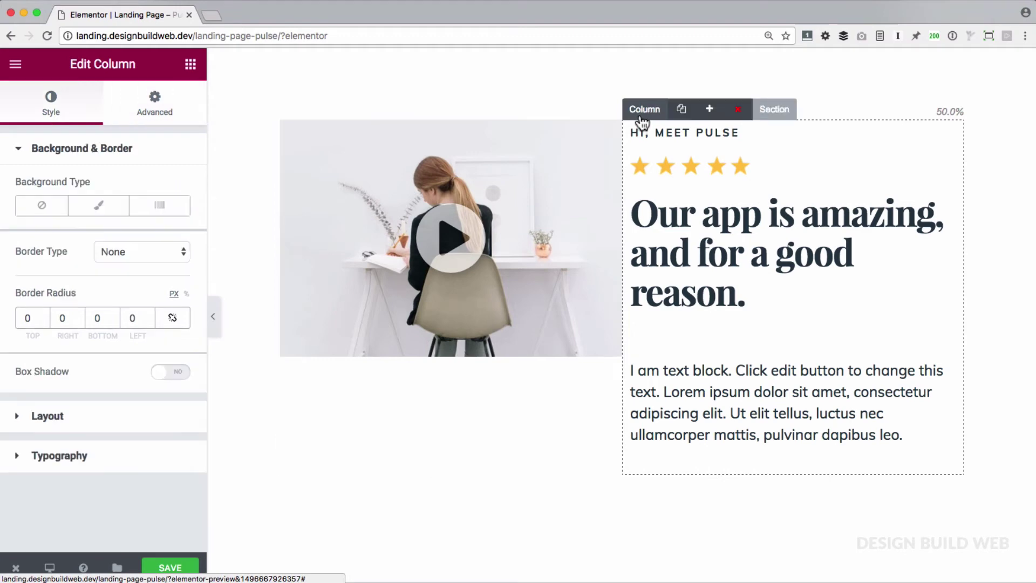
click(147, 107)
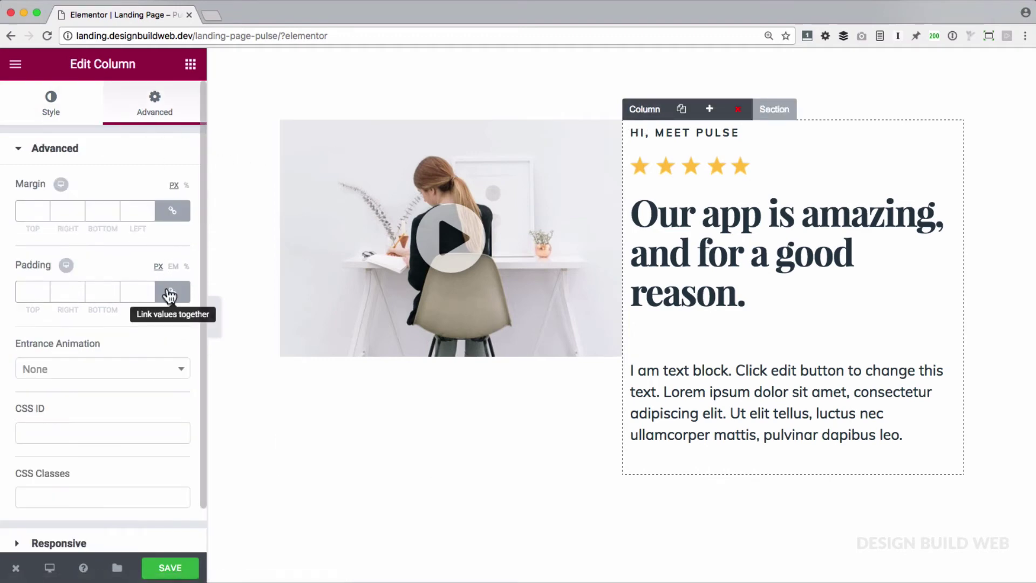
click(170, 293)
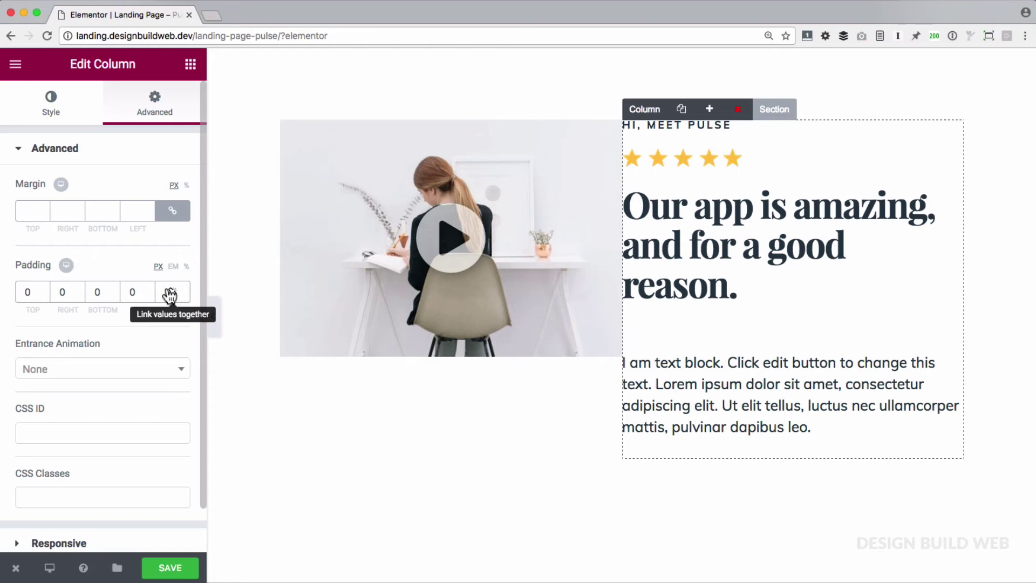
click(136, 293)
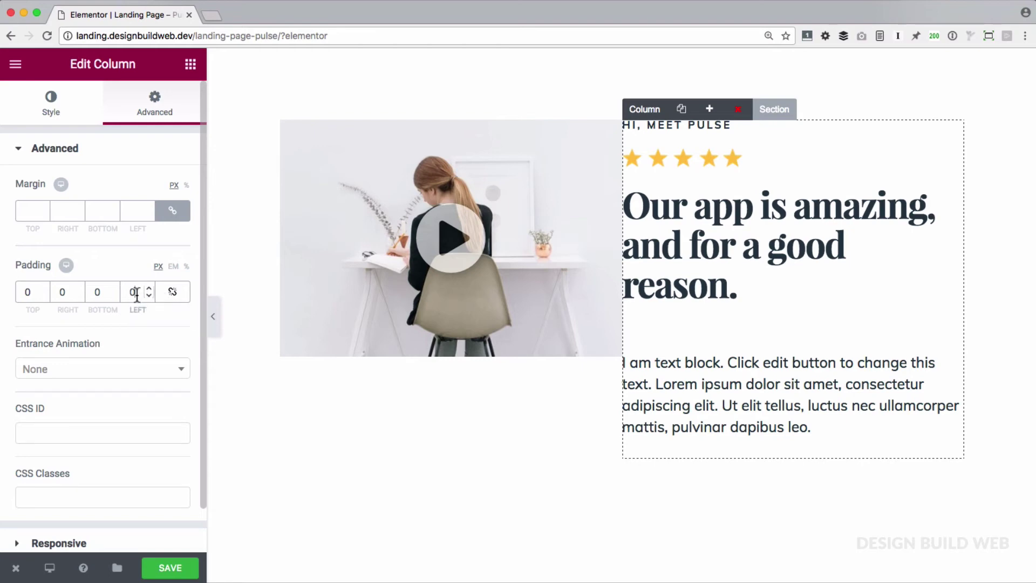
key(Up)
key(Up)
key(Up)
key(Up)
key(Up)
key(Up)
key(Up)
key(Up)
key(Up)
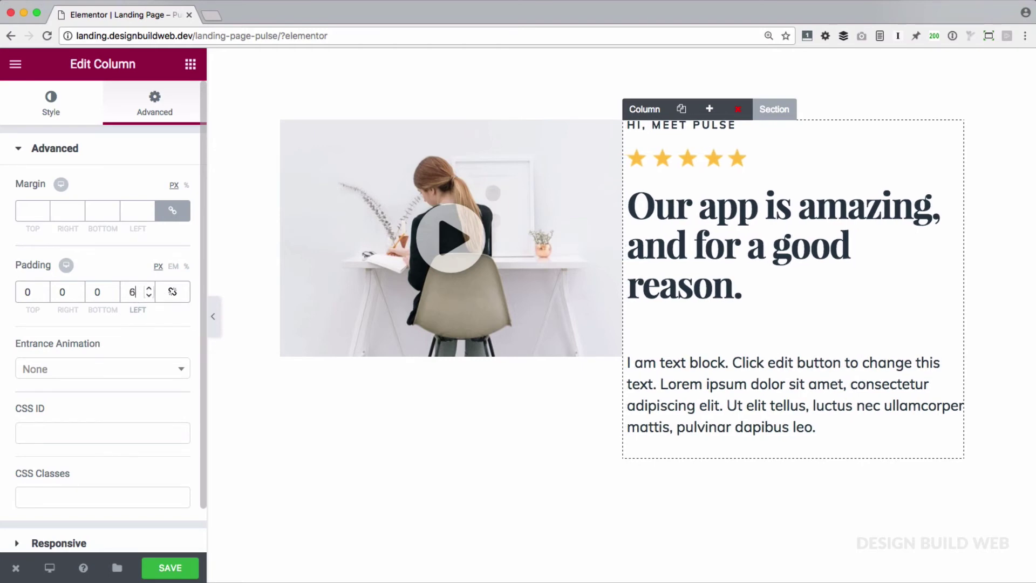
key(Up)
key(Up)
key(Up)
key(Up)
key(Up)
key(Up)
key(Up)
key(Up)
key(Up)
key(Up)
key(Up)
key(Up)
key(Up)
key(Up)
key(Up)
key(Up)
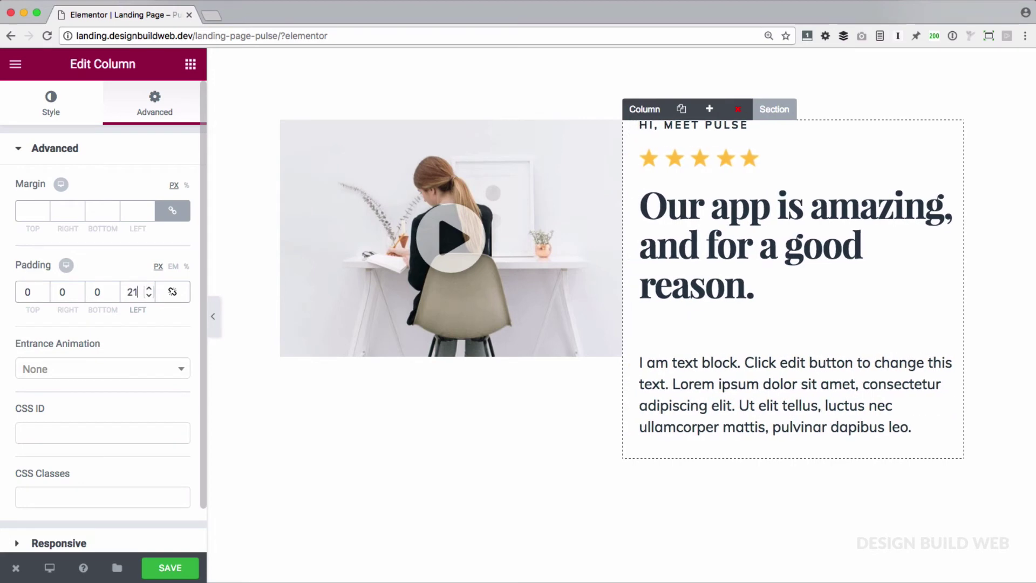
key(Up)
key(Up)
key(Up)
key(Up)
key(Up)
key(Up)
key(Up)
key(Up)
key(Up)
key(Up)
key(Up)
key(Up)
key(Up)
key(Up)
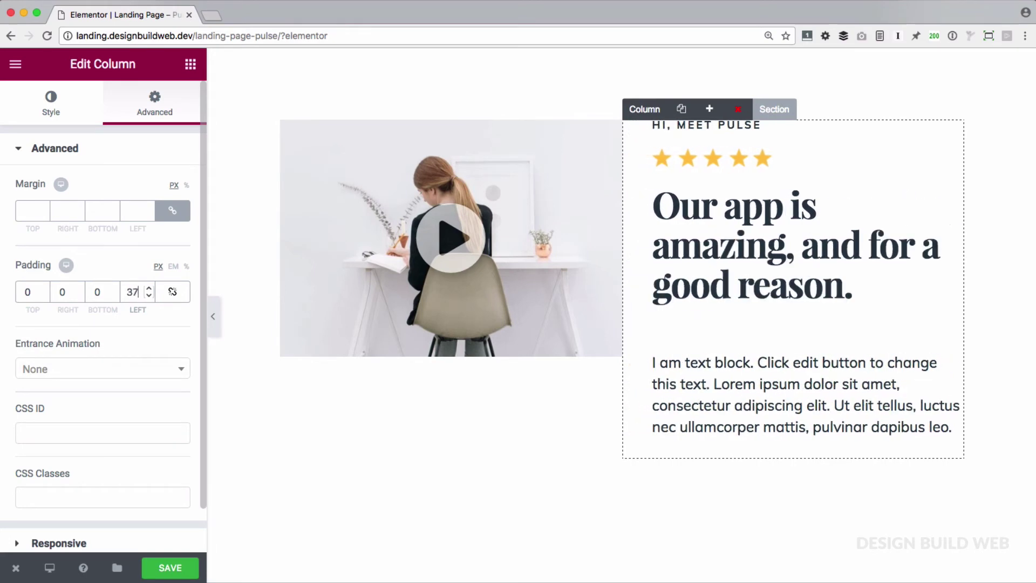
key(Up)
key(super+p)
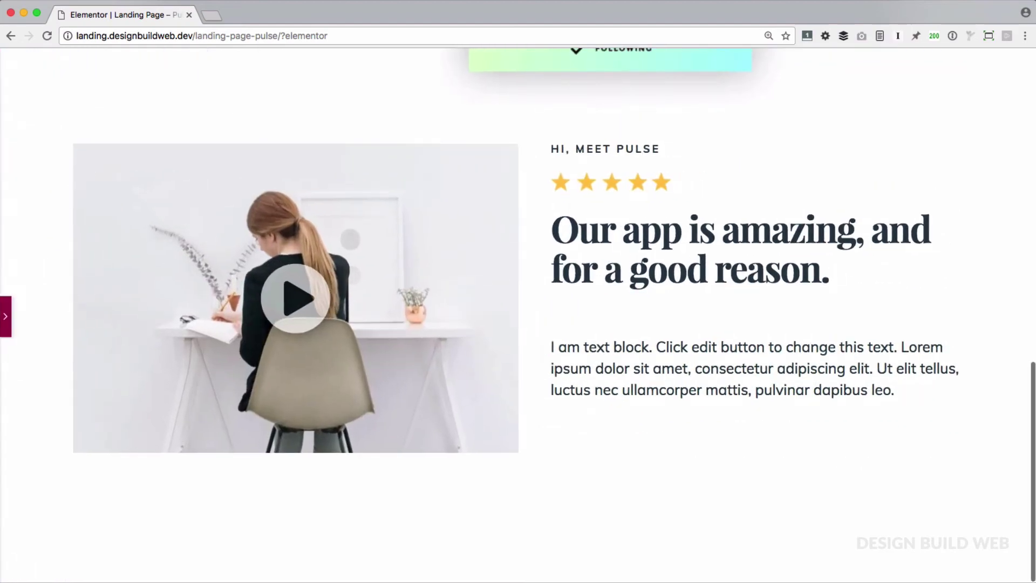
key(super+p)
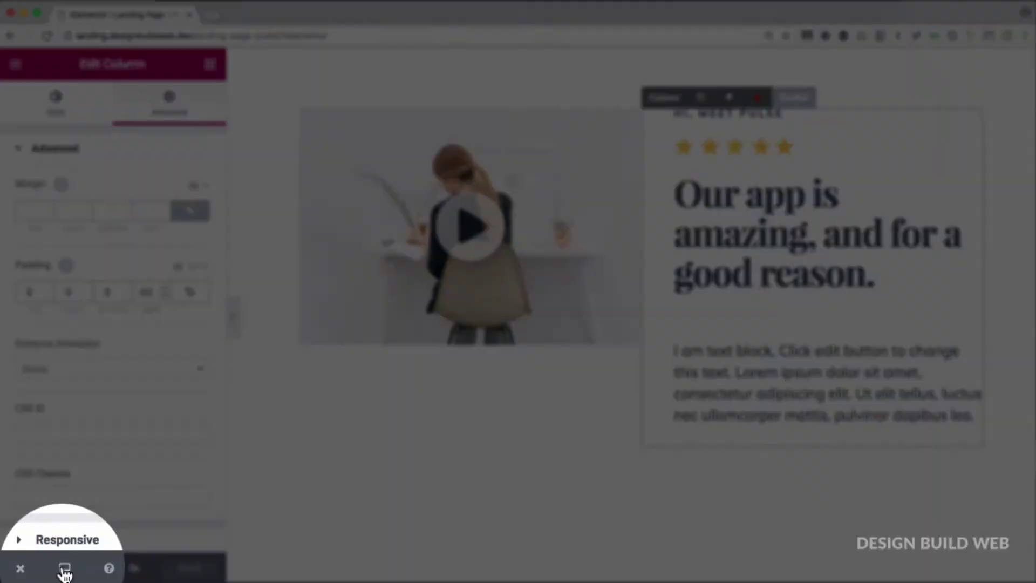
- In tablet preview, set the text column's padding to 0/0/0/20 px
mouse_move(57, 566)
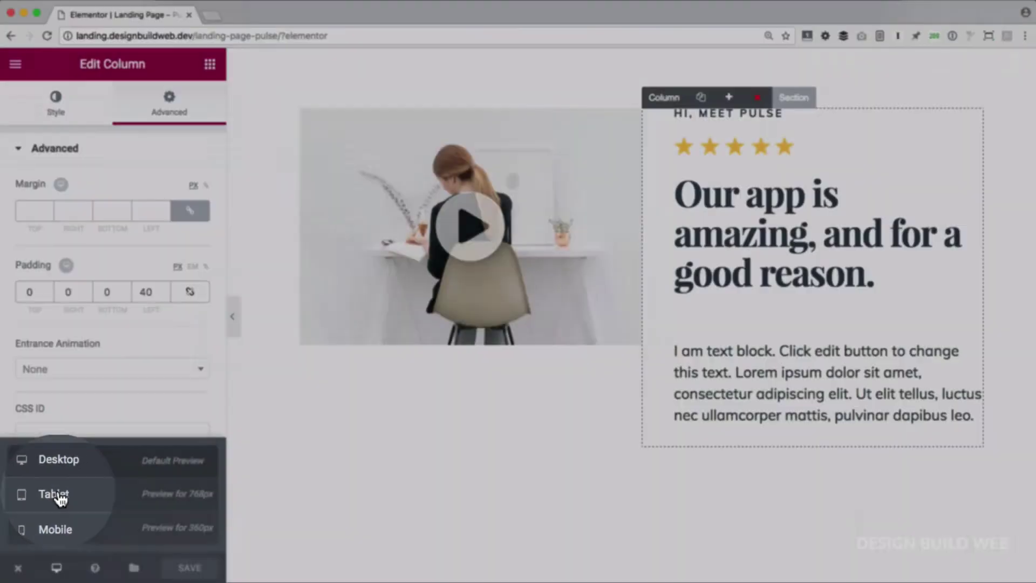
click(56, 495)
scroll(477, 467, down, 8)
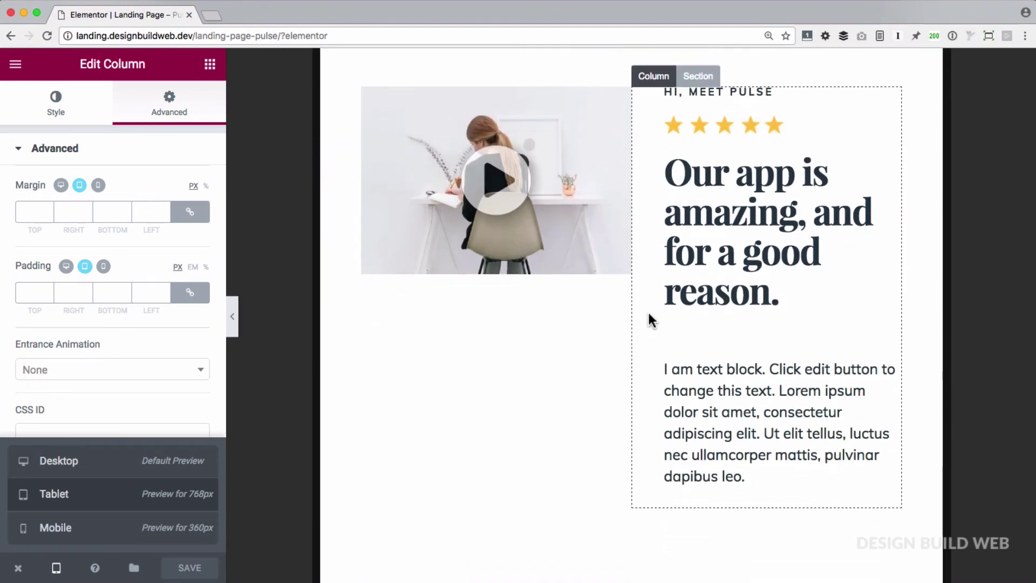
click(190, 293)
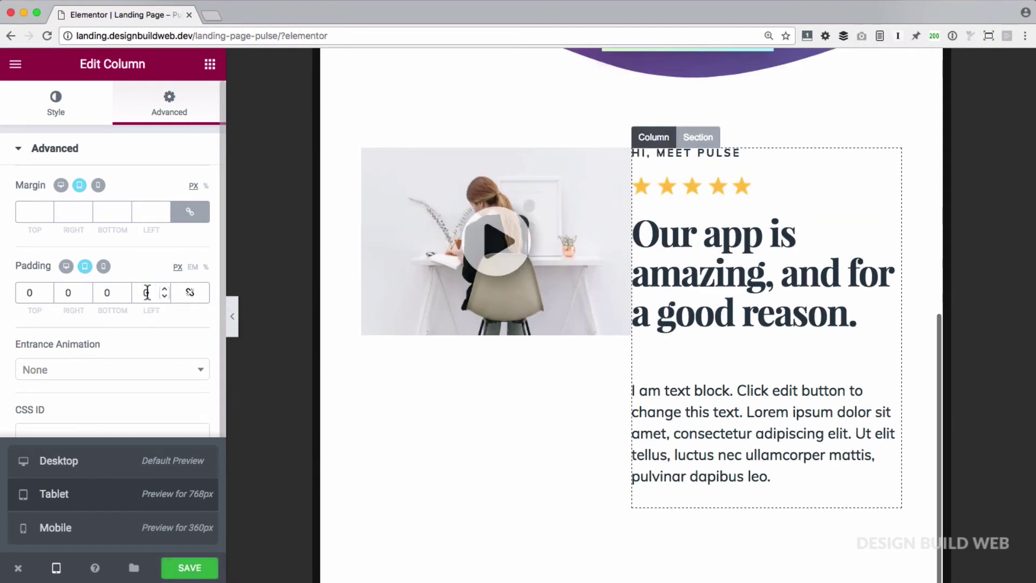
key(Up)
key(Up)
key(Up)
key(Up)
key(Up)
key(Up)
key(Up)
key(Up)
key(Up)
key(Up)
key(Up)
key(Up)
key(Up)
key(Up)
key(Up)
key(Up)
key(Up)
key(Up)
key(Up)
key(Up)
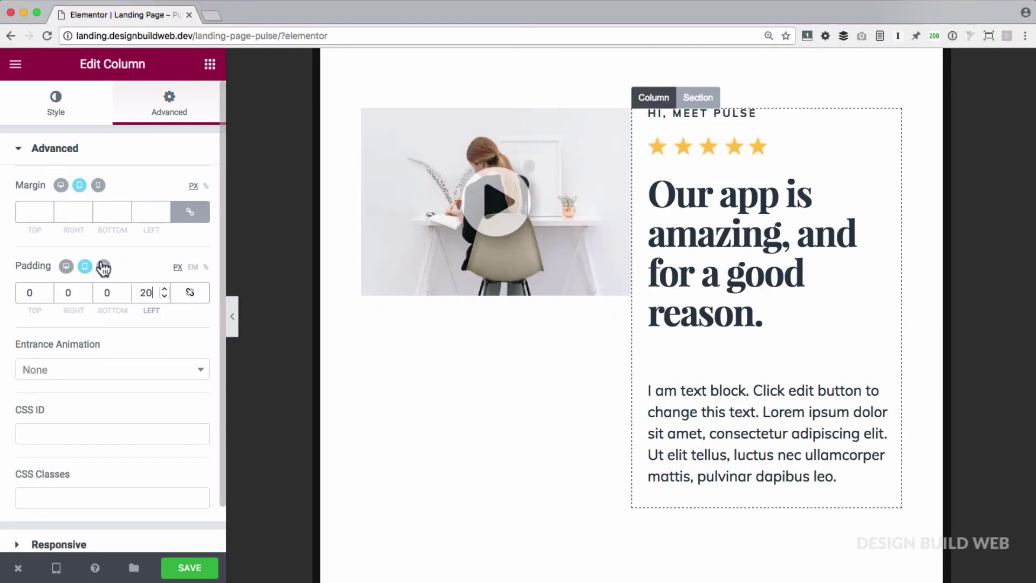
- Switch the preview to the mobile layout and scroll through the stacked section
click(103, 267)
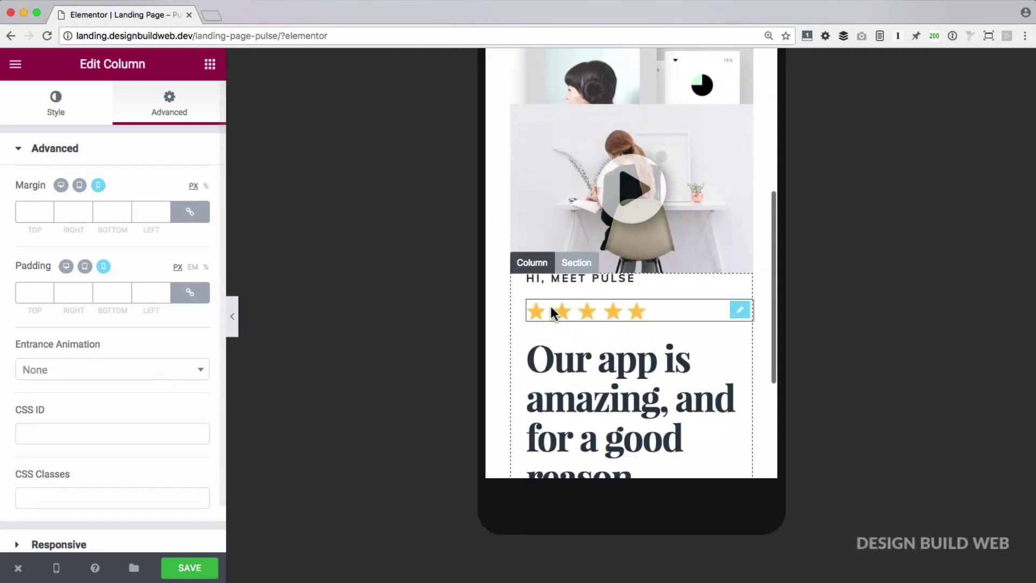
scroll(550, 306, up, 4)
scroll(551, 306, down, 3)
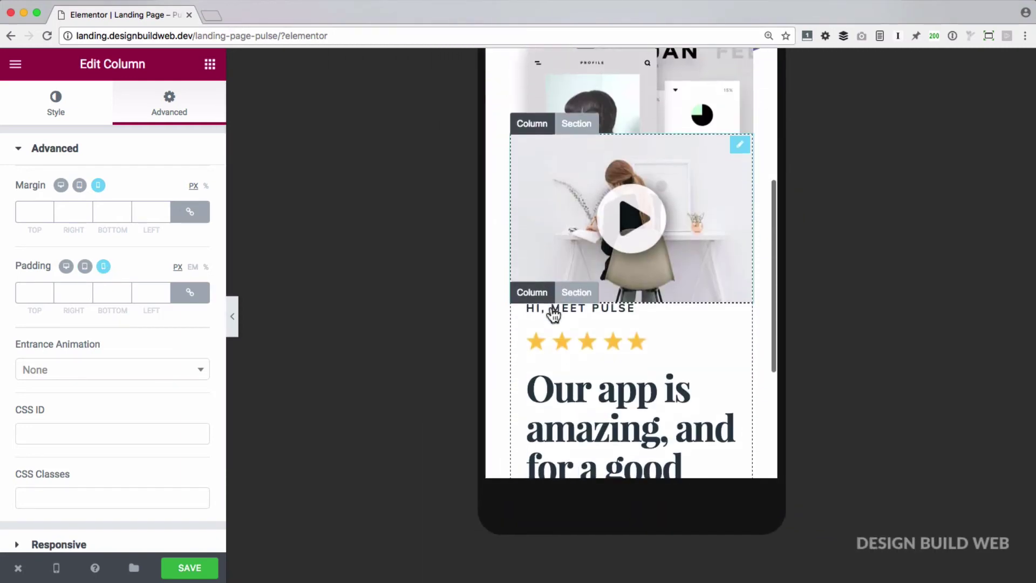
scroll(553, 314, up, 4)
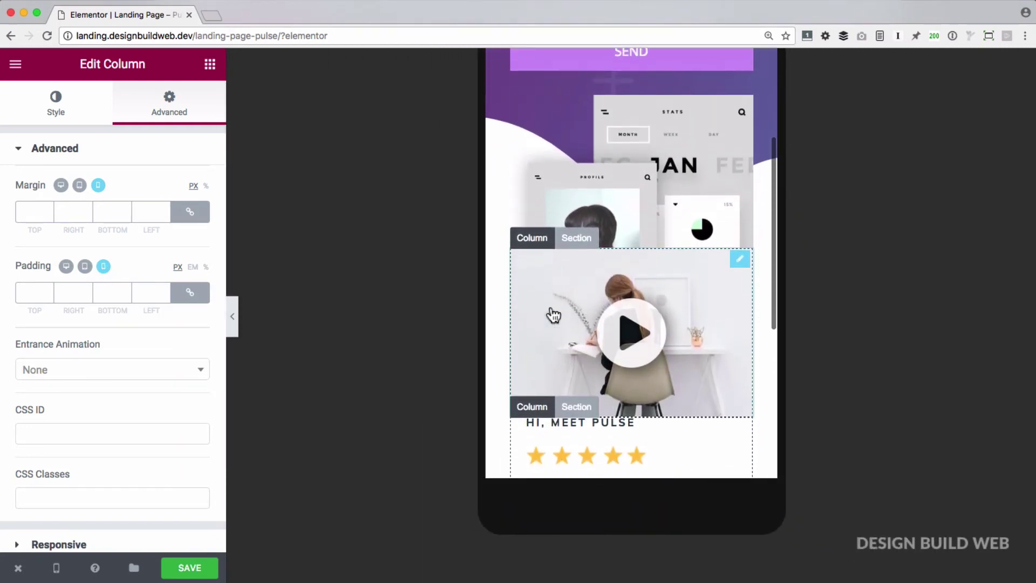
scroll(551, 313, down, 1)
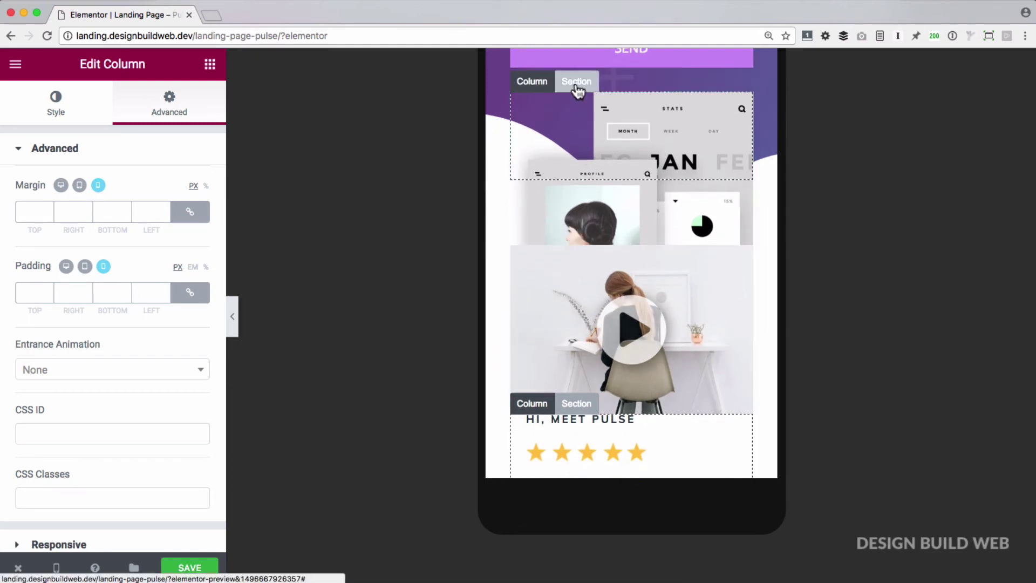
- Set the dashboard mockup image's mobile margin to 0 on all sides
click(619, 204)
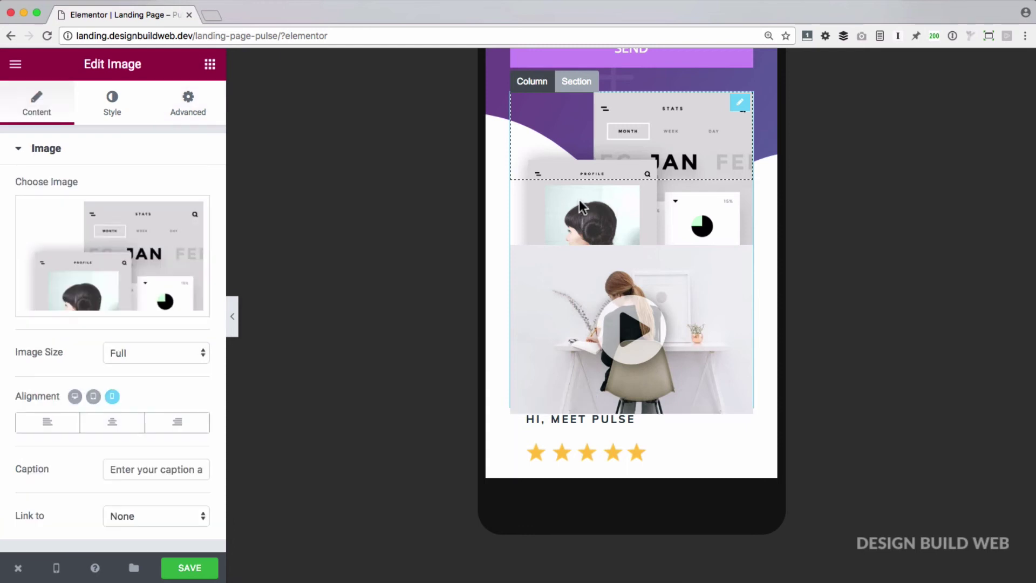
click(188, 107)
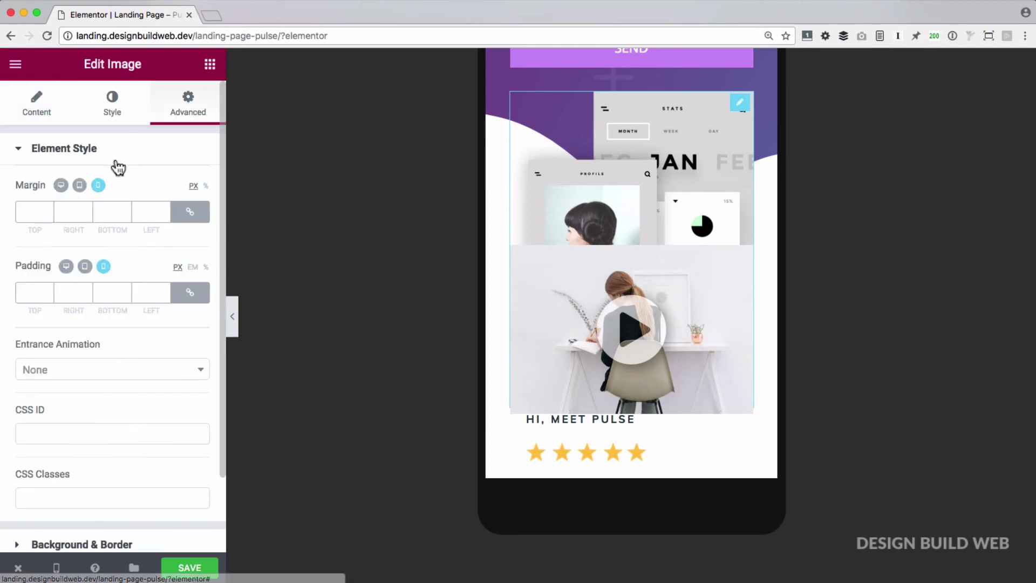
click(189, 216)
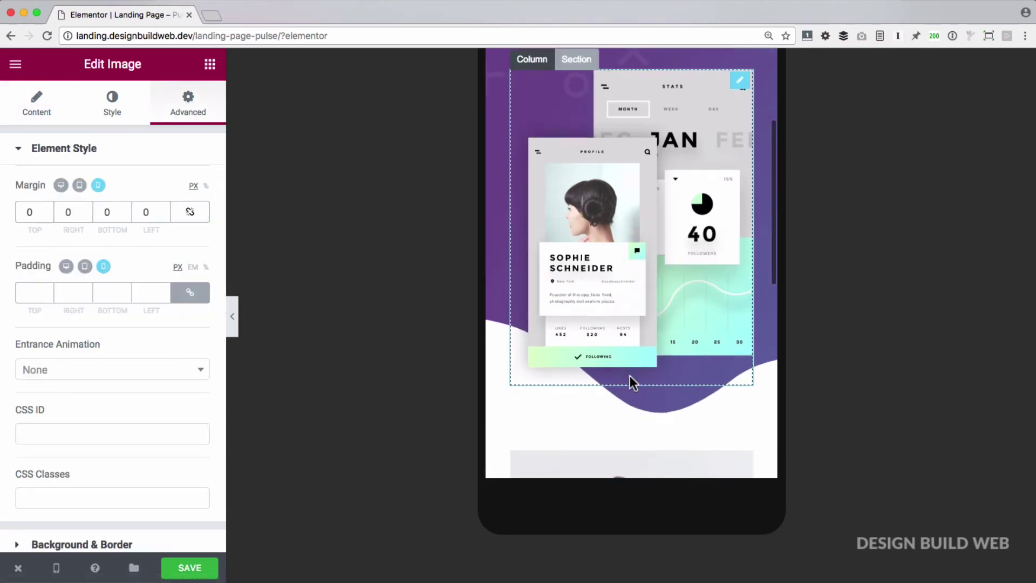
scroll(631, 382, down, 2)
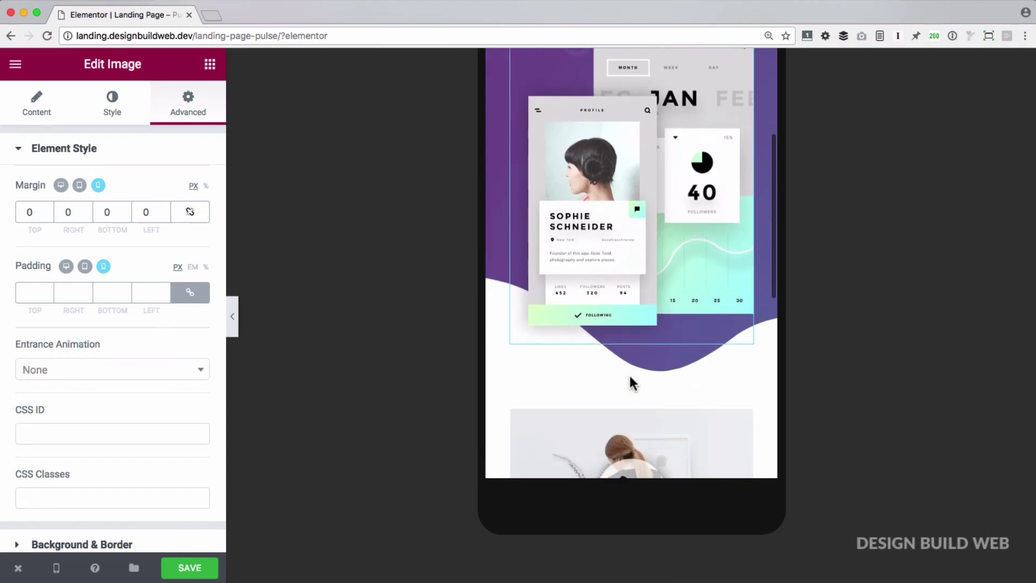
scroll(528, 407, down, 8)
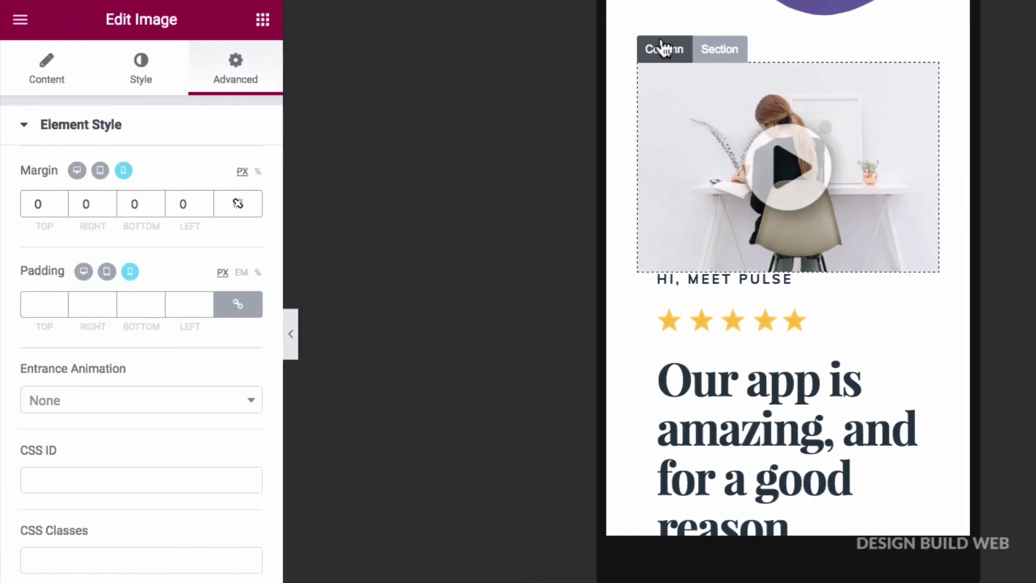
- Give the video image column an unlinked 20 px bottom padding on mobile
click(664, 49)
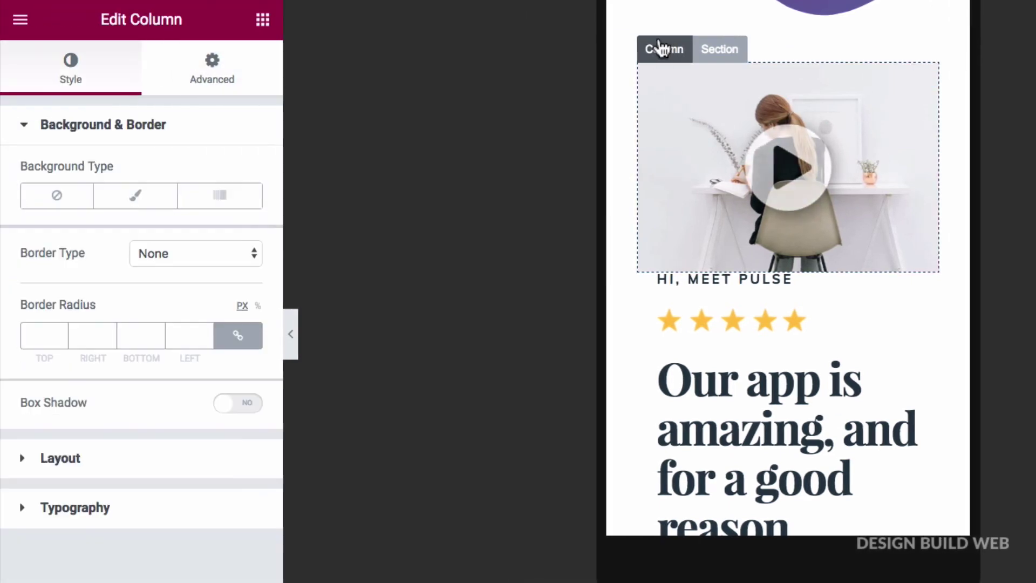
click(210, 92)
click(235, 307)
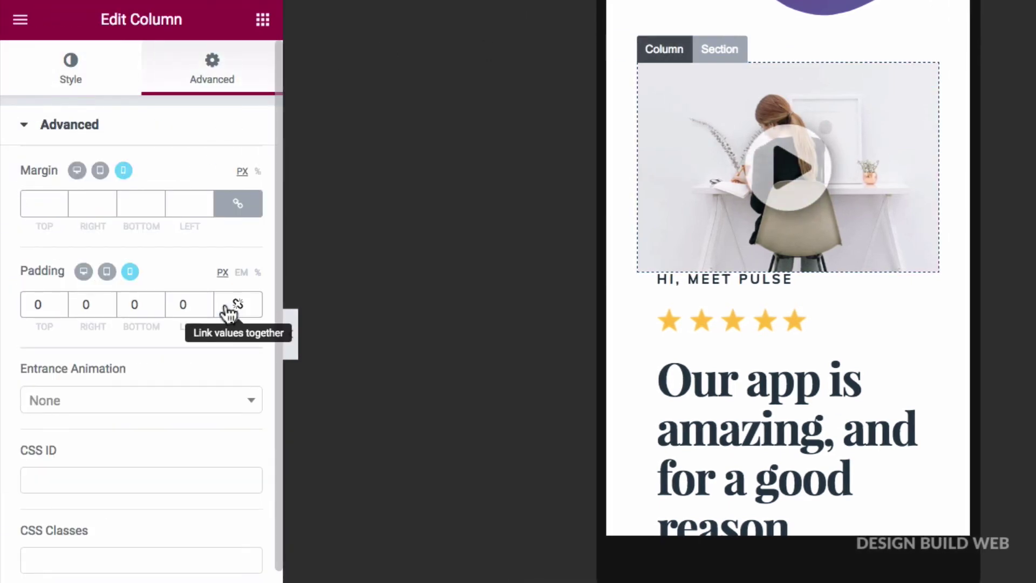
click(132, 305)
text(2)
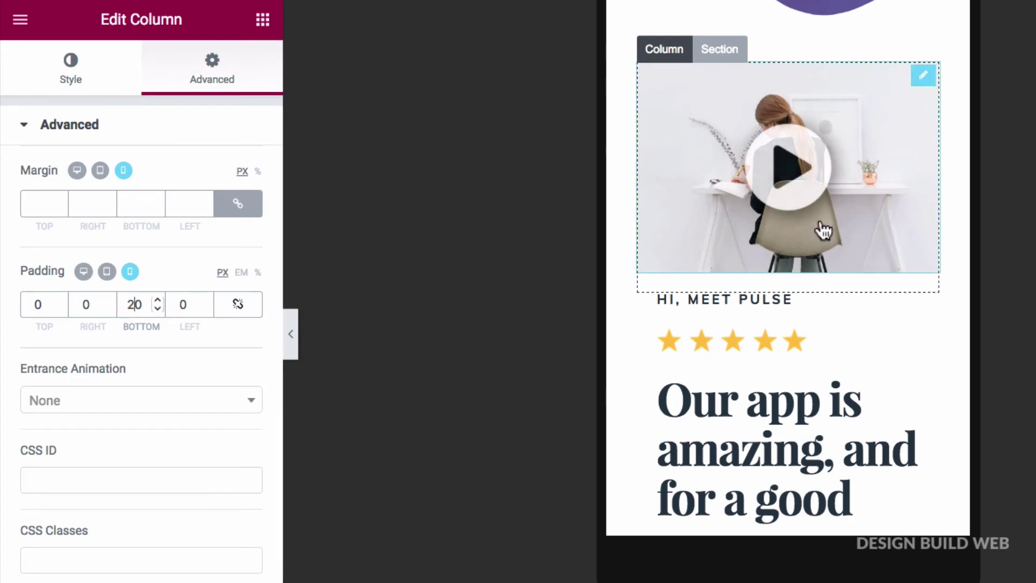
scroll(807, 344, down, 3)
scroll(733, 291, down, 2)
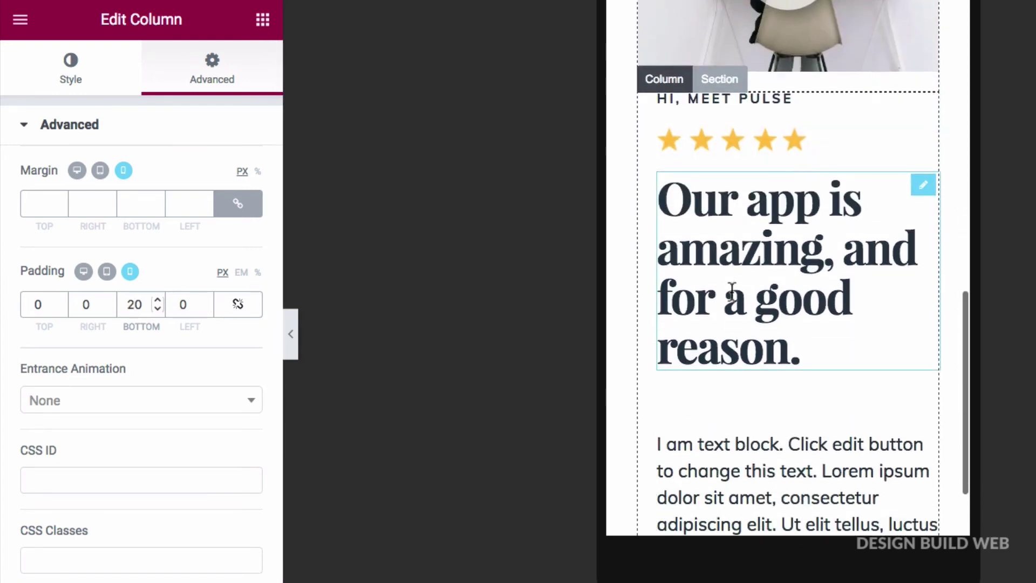
- Set the text column's mobile padding to 0 on all sides
click(660, 81)
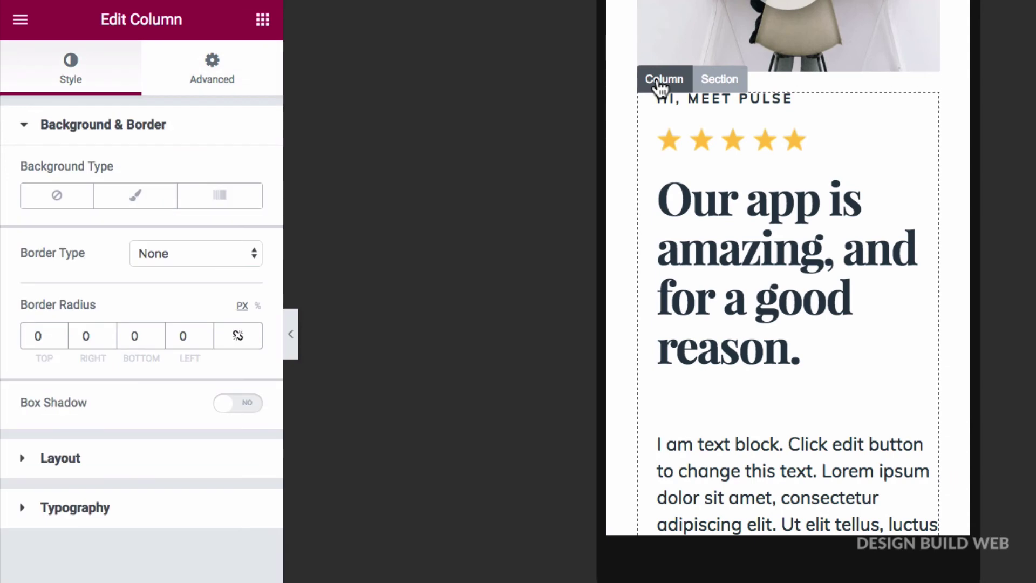
click(204, 68)
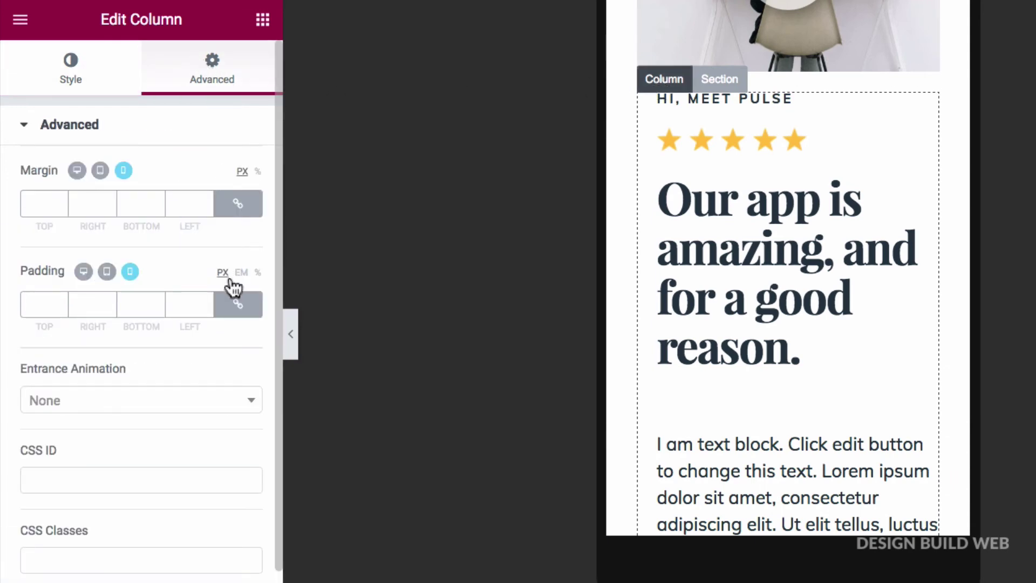
click(249, 317)
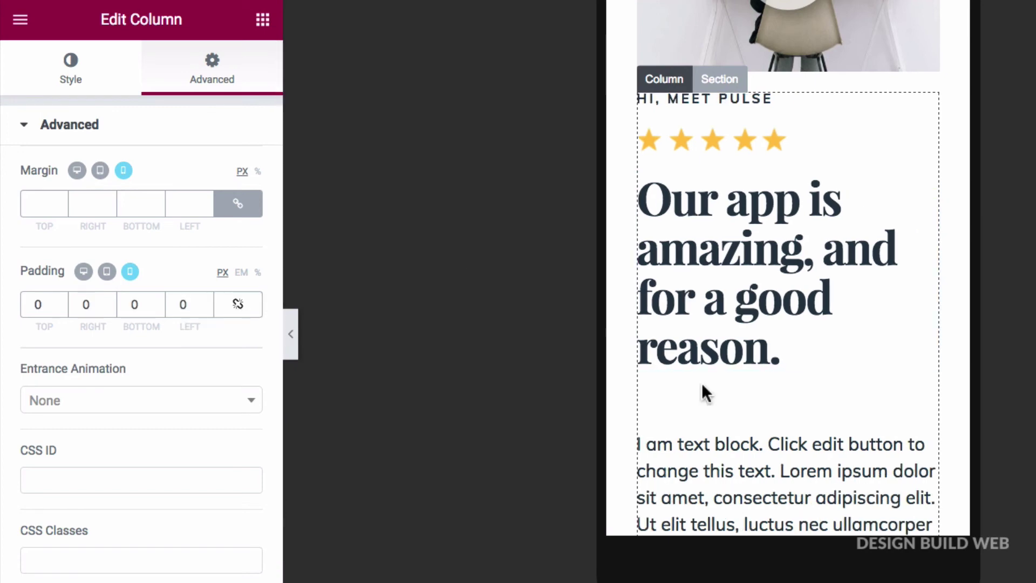
scroll(701, 383, up, 1)
scroll(702, 383, down, 3)
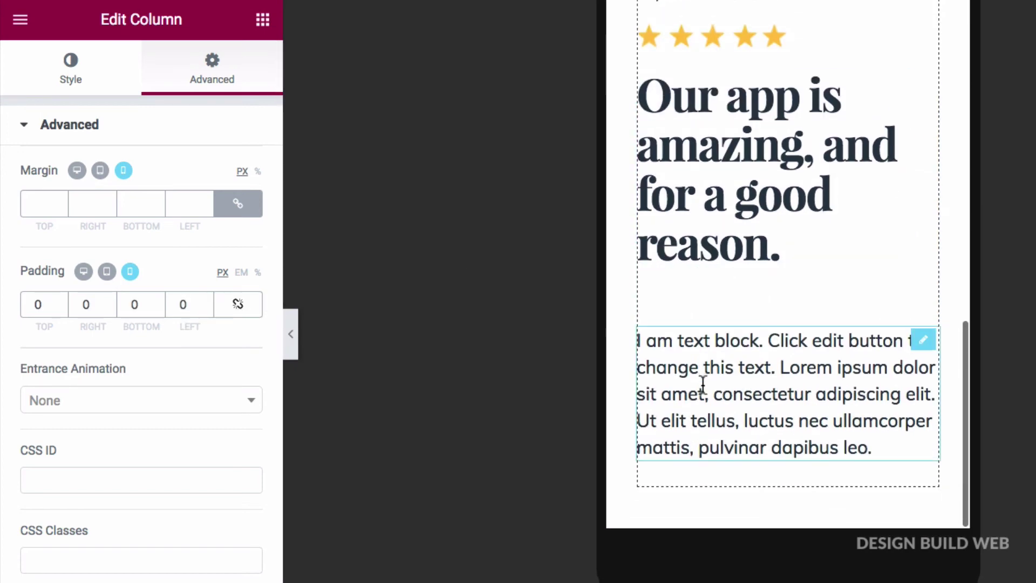
scroll(703, 393, up, 2)
scroll(701, 383, up, 1)
scroll(701, 388, down, 2)
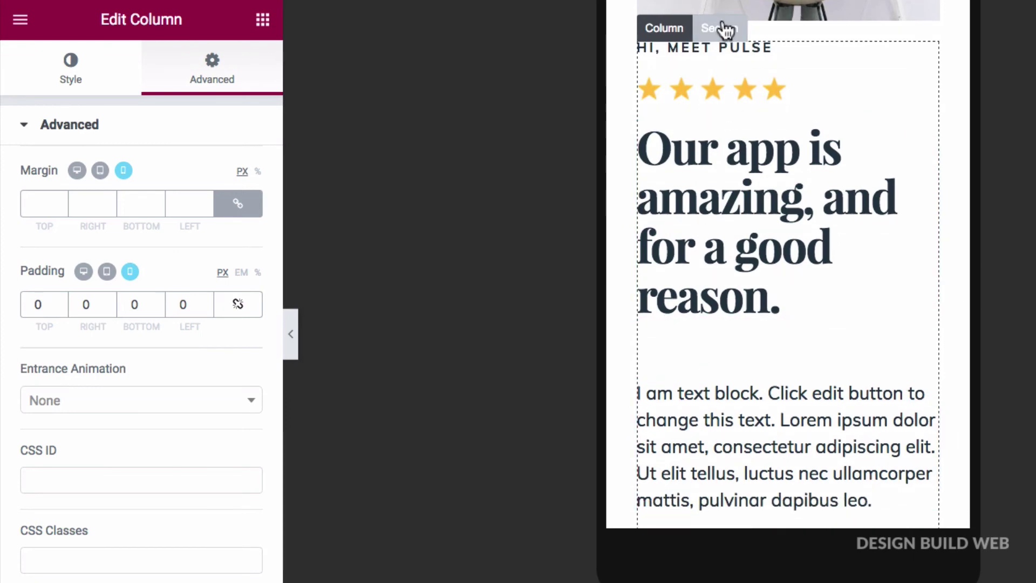
- Select the whole section and expand Typography in its Style settings
click(720, 31)
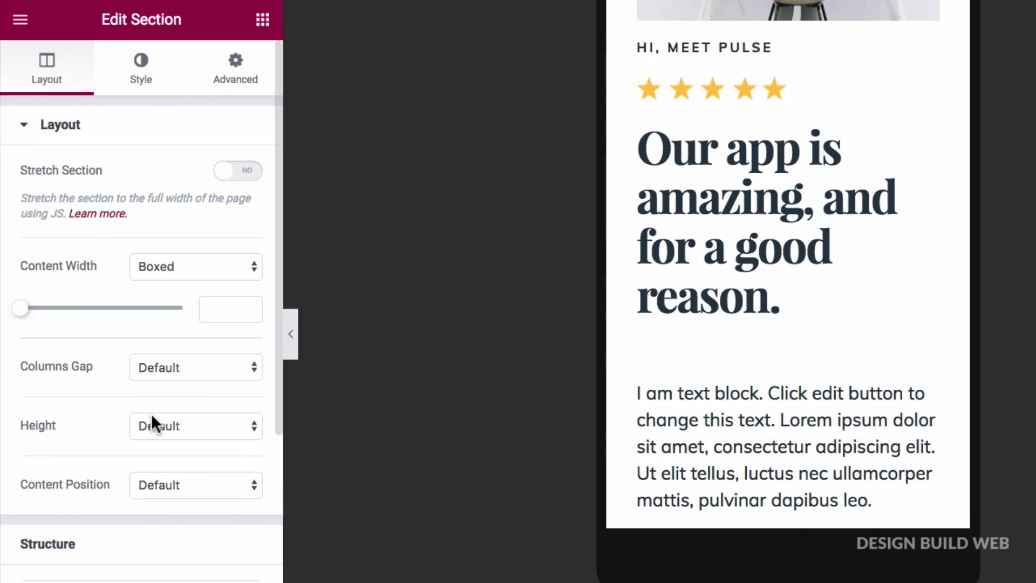
click(141, 66)
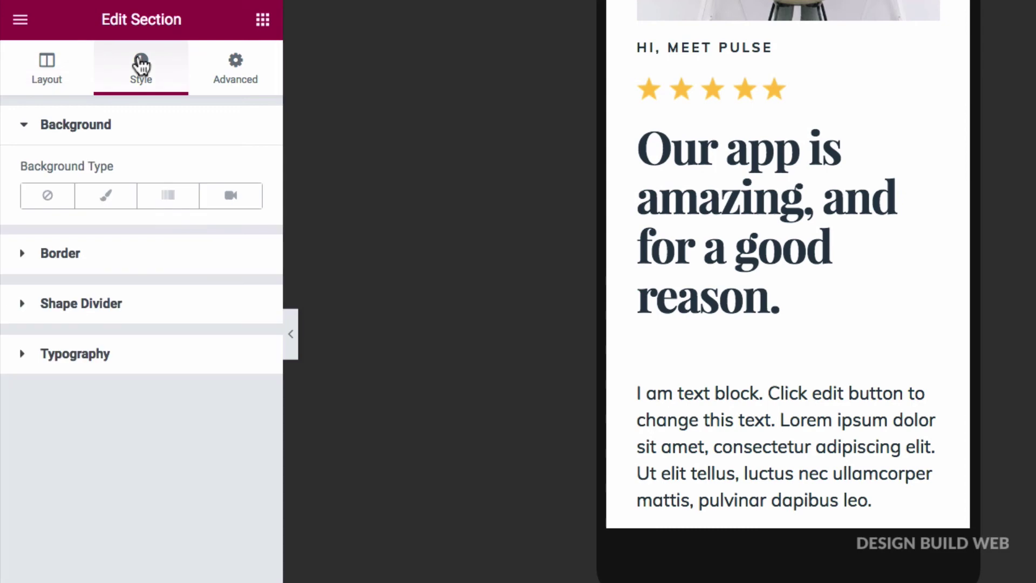
click(21, 354)
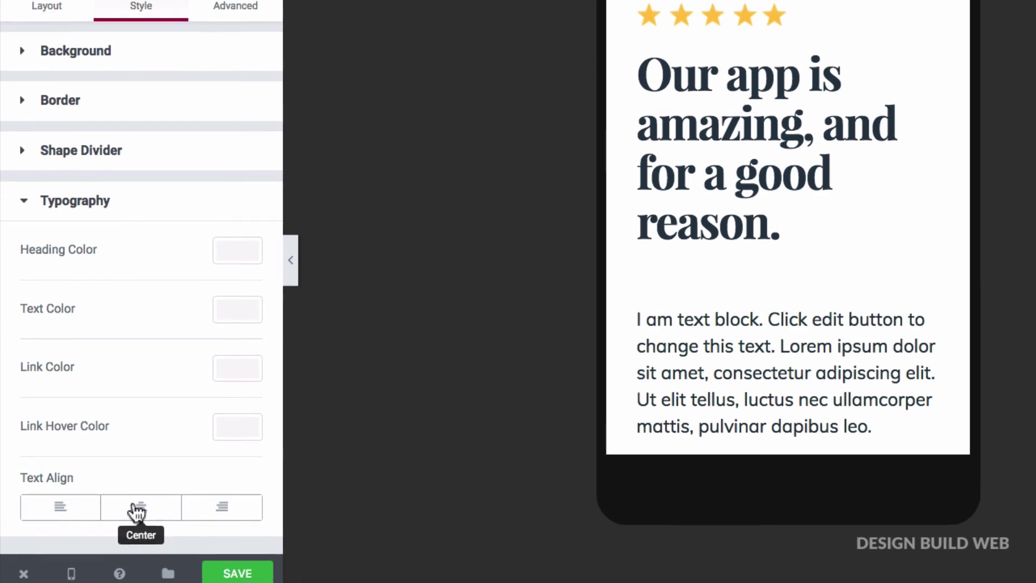
- Center-align the HI, MEET PULSE heading, star rating, main heading and paragraph on mobile
click(764, 44)
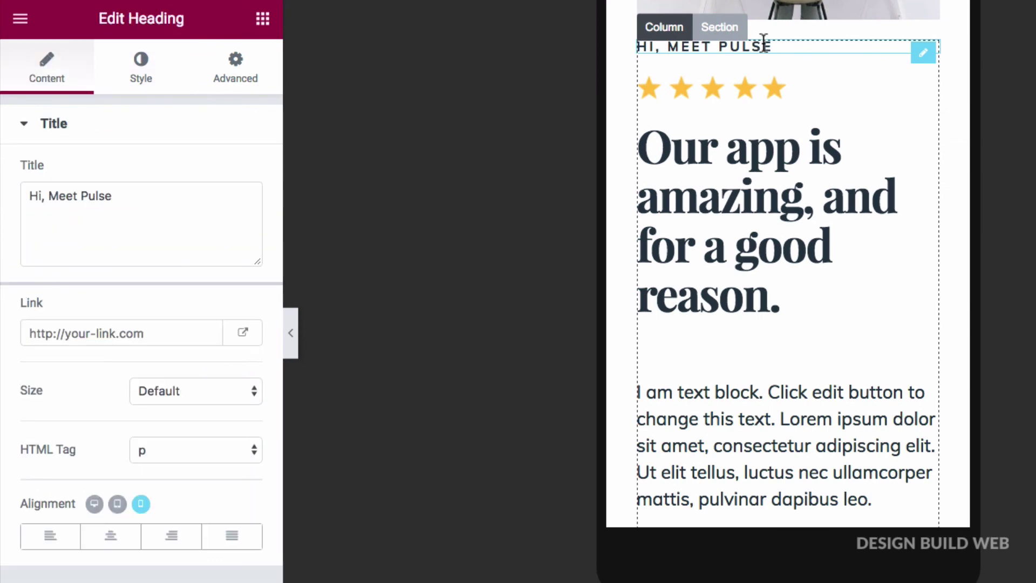
click(108, 538)
click(679, 91)
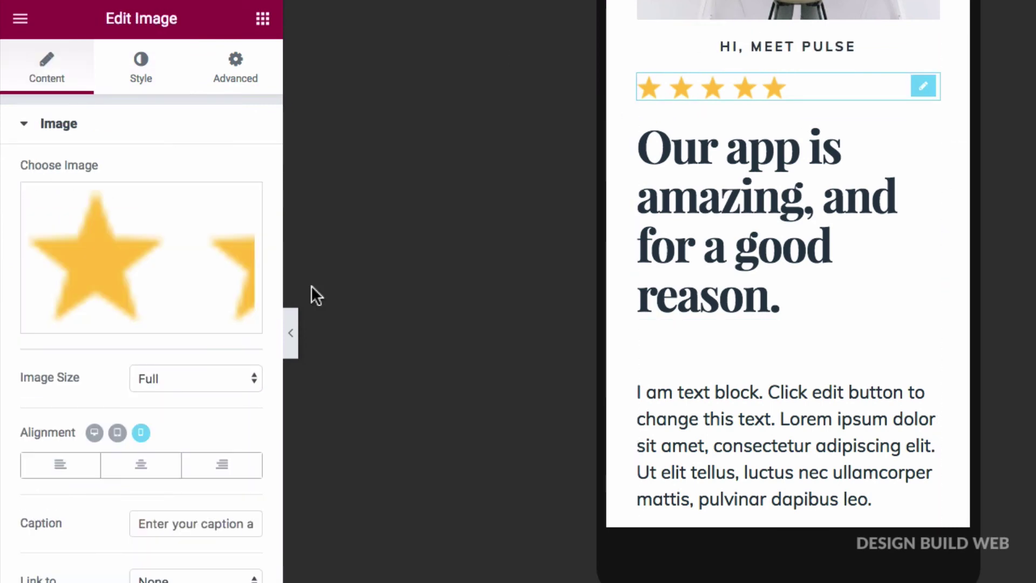
click(141, 466)
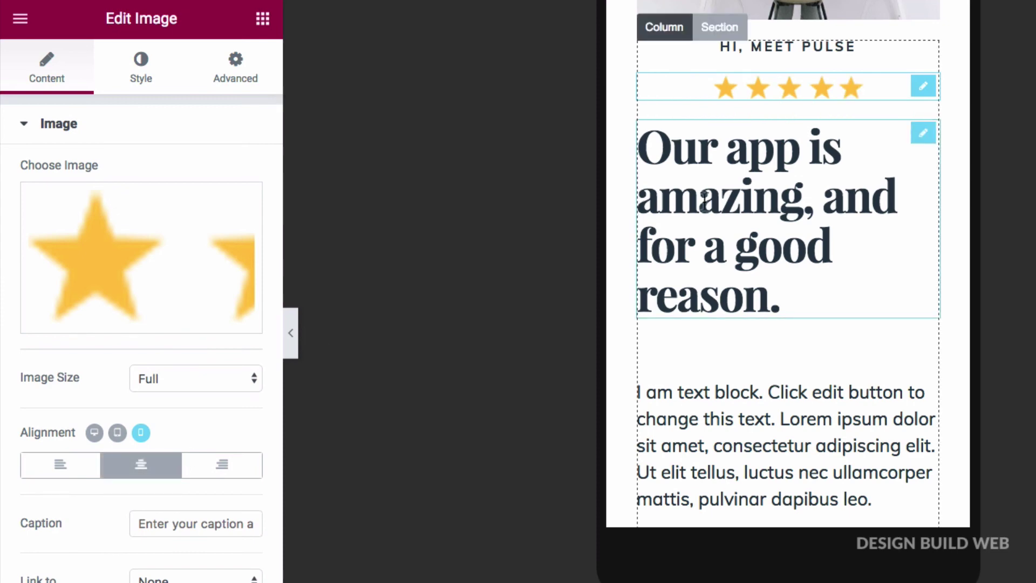
click(642, 210)
click(110, 536)
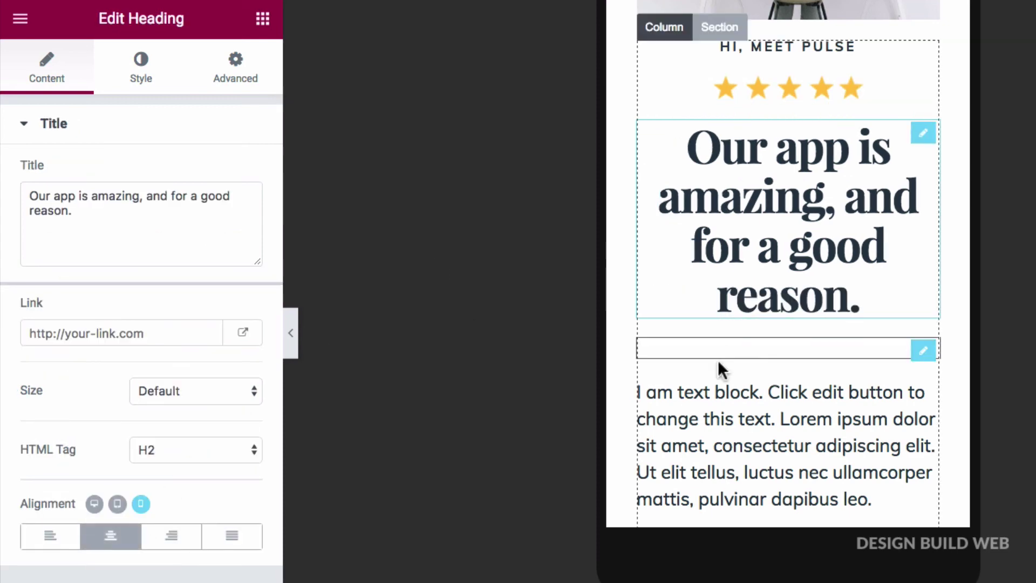
click(710, 384)
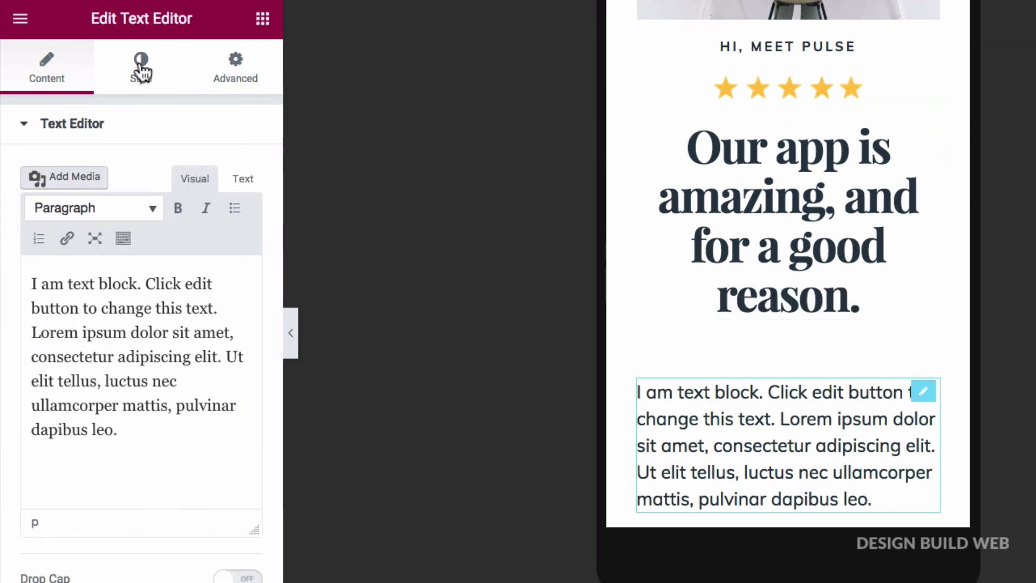
click(141, 70)
click(102, 199)
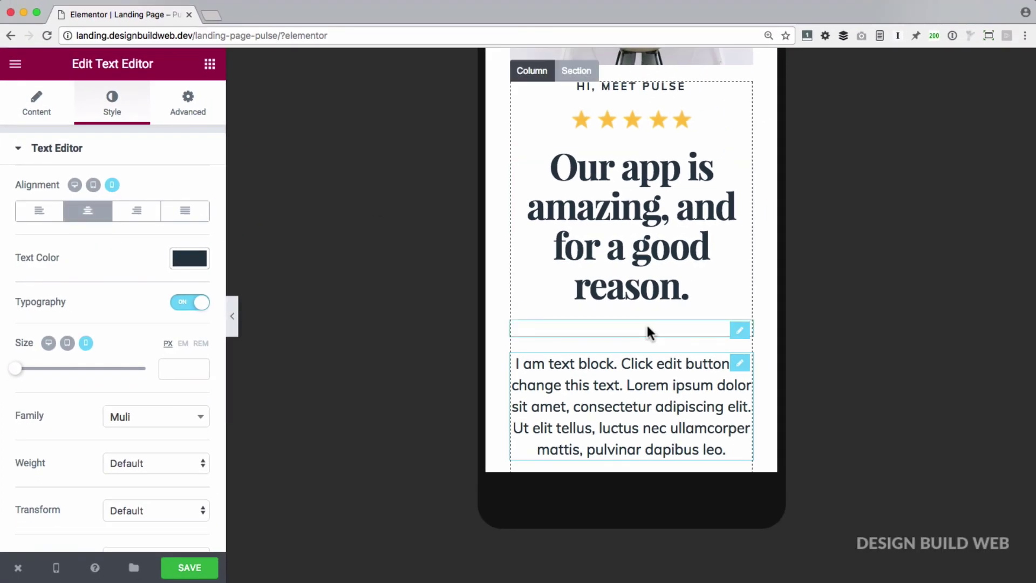
scroll(646, 322, up, 3)
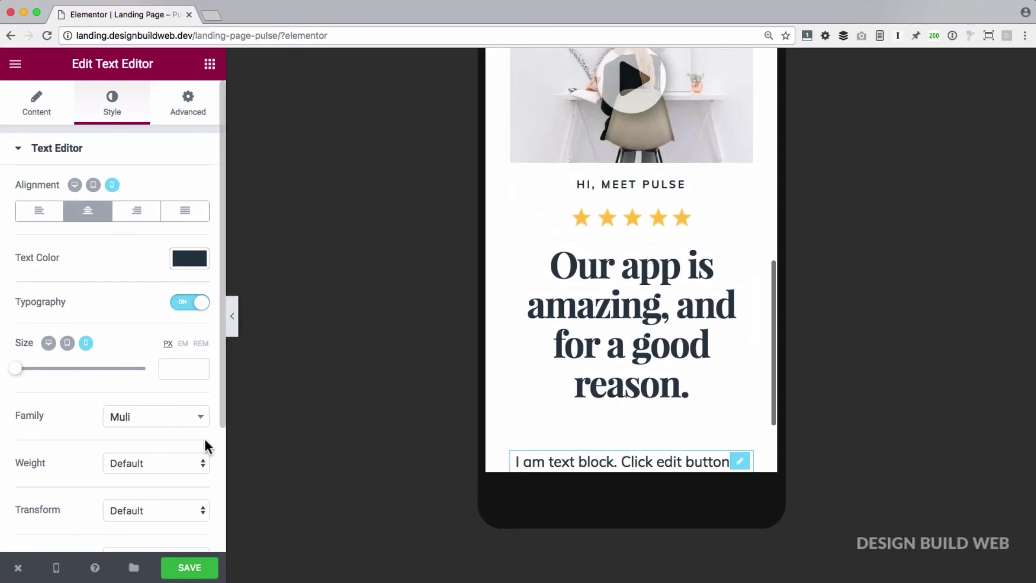
- Switch the preview back to desktop and save the page
click(56, 567)
click(60, 461)
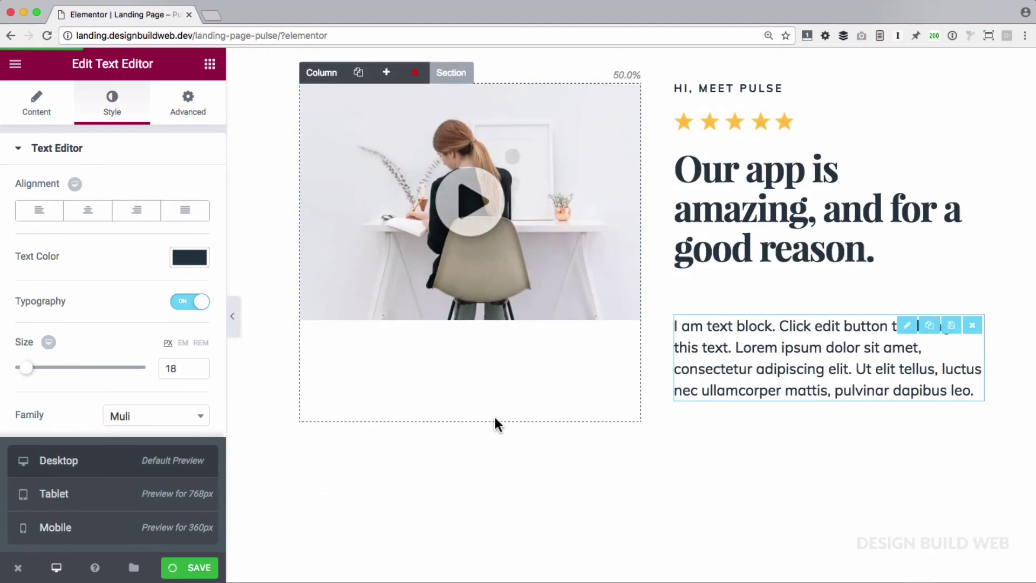
key(super+s)
key(super+p)
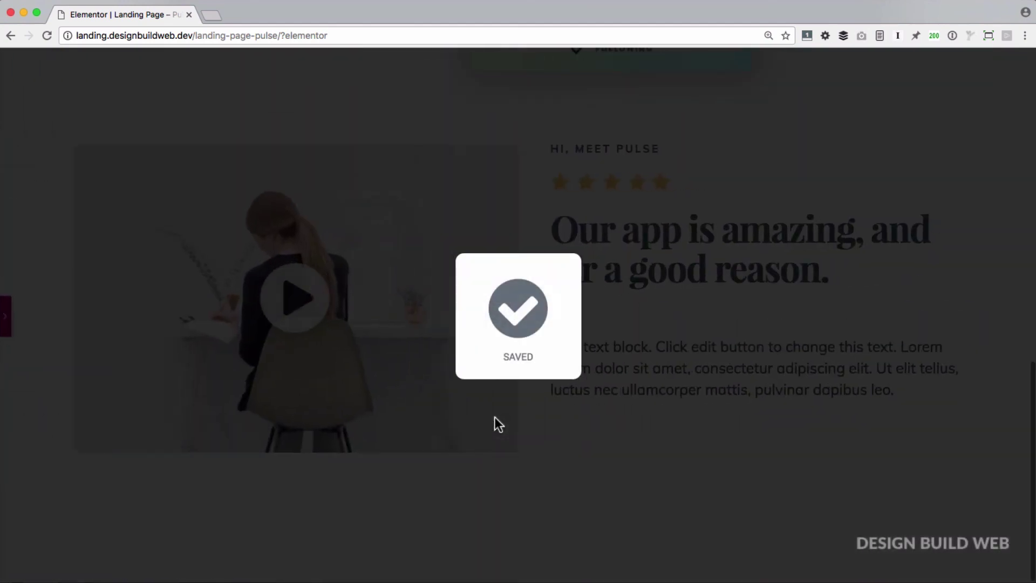